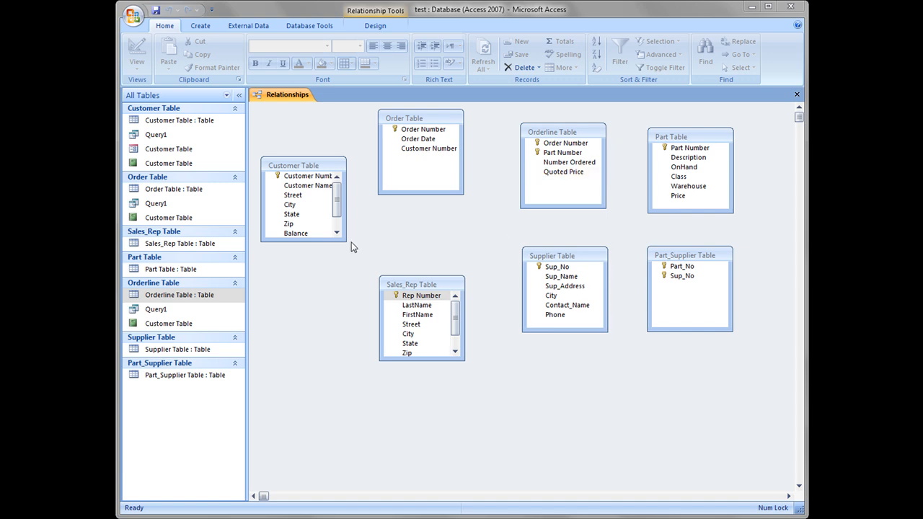
- Enlarge the Customer Table box in the relationships diagram to show all its fields, and close the diagram
left_click_drag(345, 241, 349, 266)
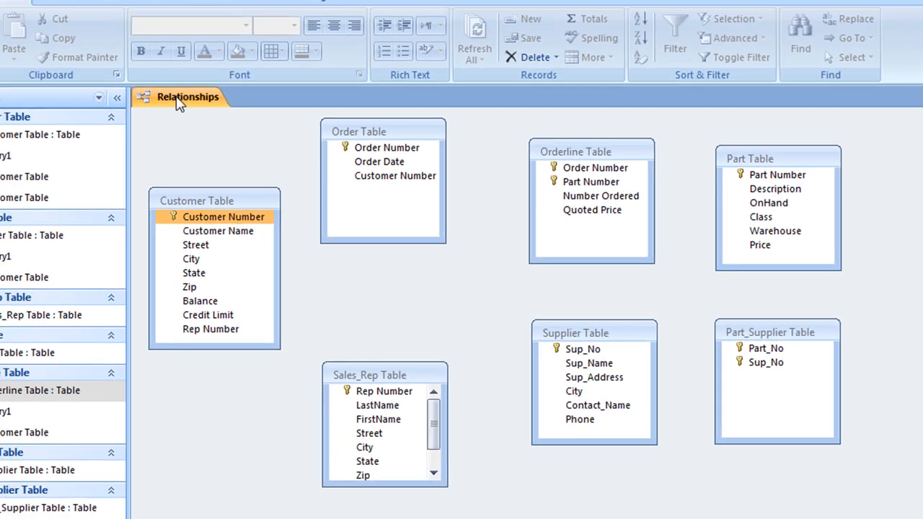
right_click(76, 21)
right_click(241, 127)
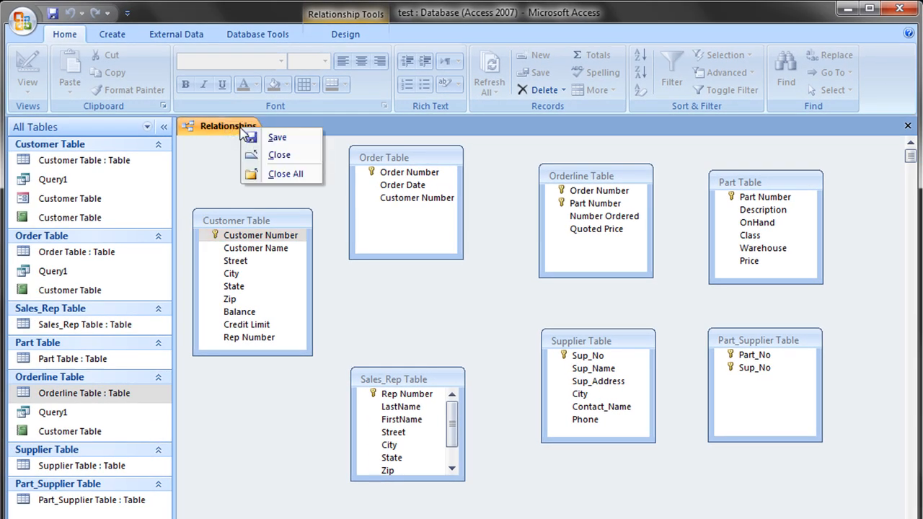
left_click(279, 155)
- Open the Customer Table's records and compare how the State values are written across the rows
double_click(126, 160)
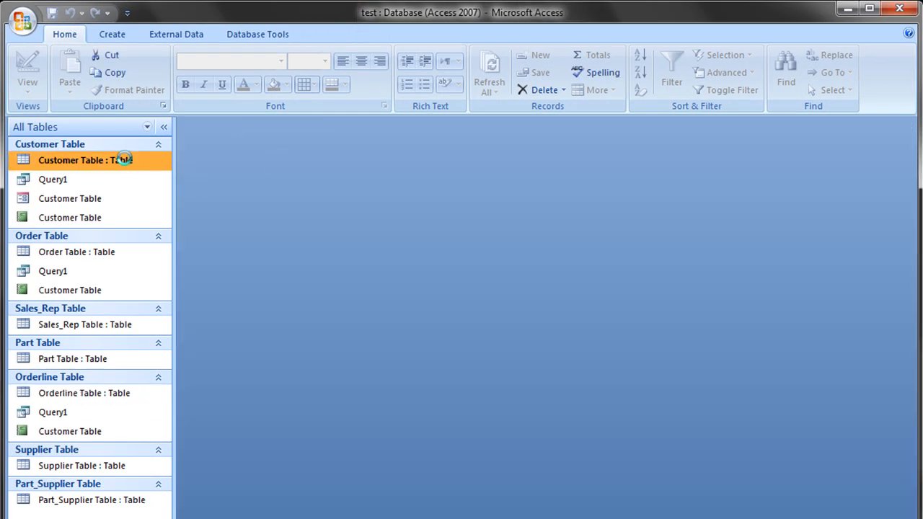
right_click(240, 127)
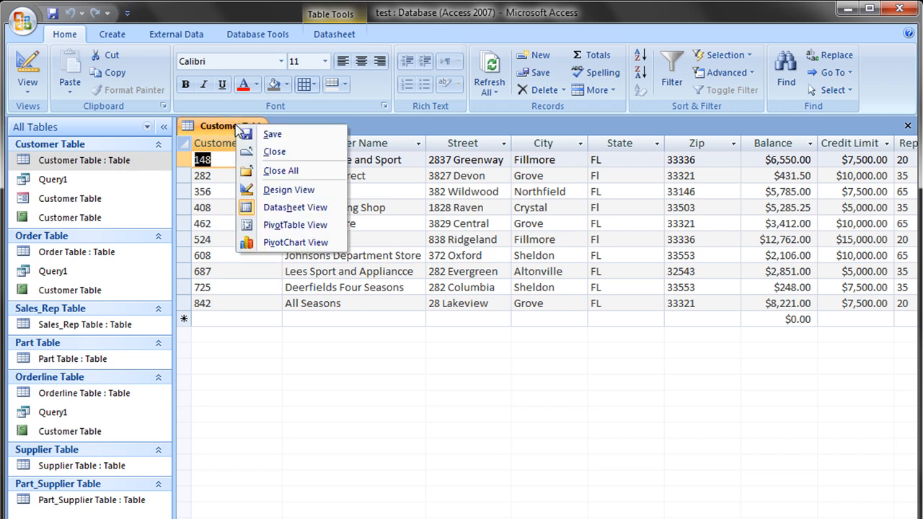
left_click(243, 423)
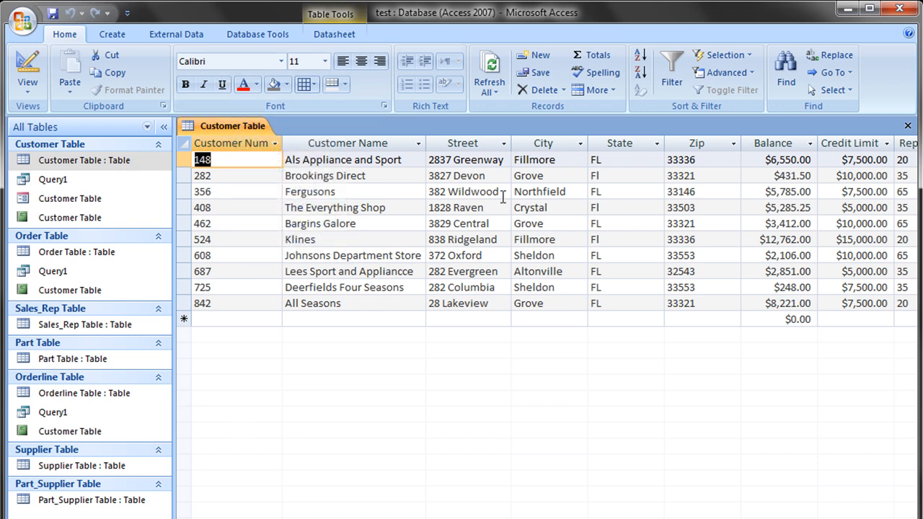
left_click(623, 176)
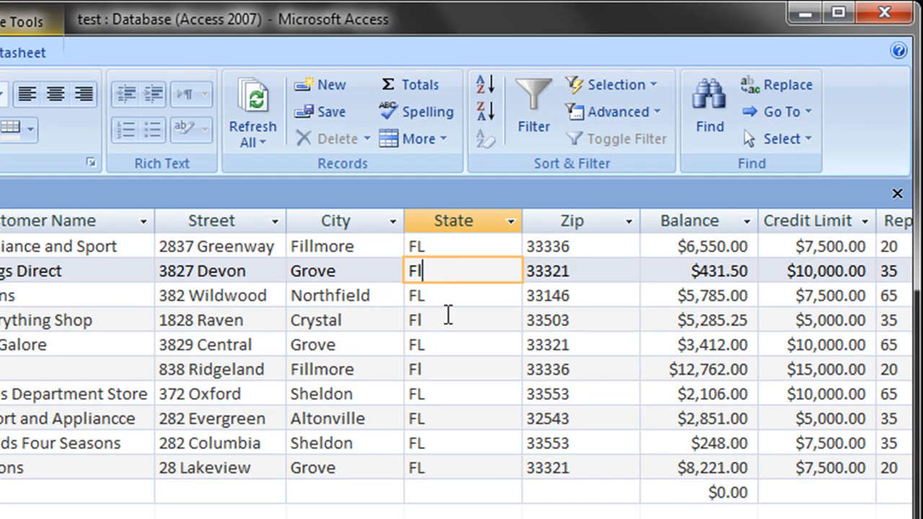
left_click(447, 315)
left_click(438, 369)
left_click(442, 417)
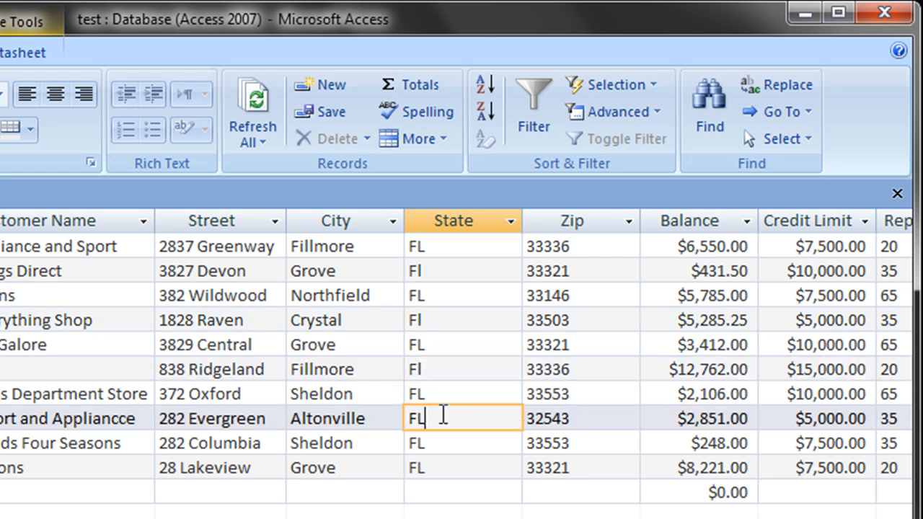
left_click(469, 370)
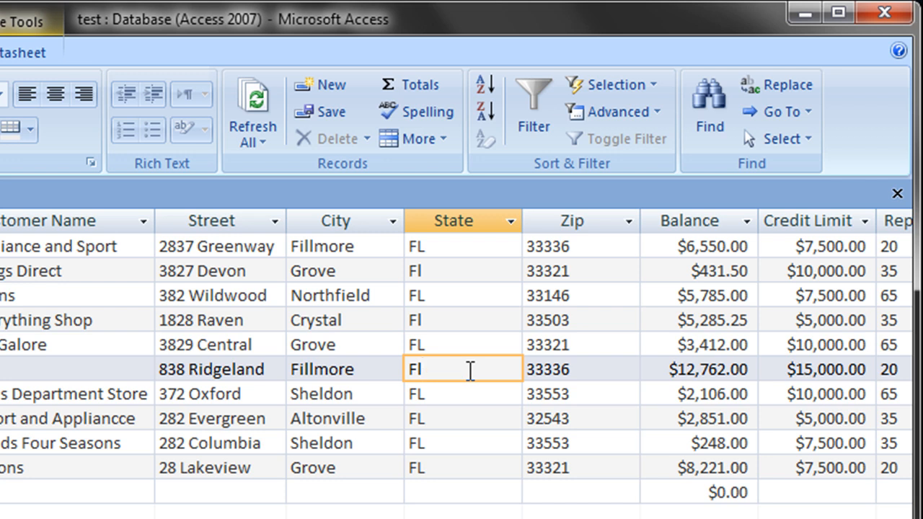
left_click(452, 311)
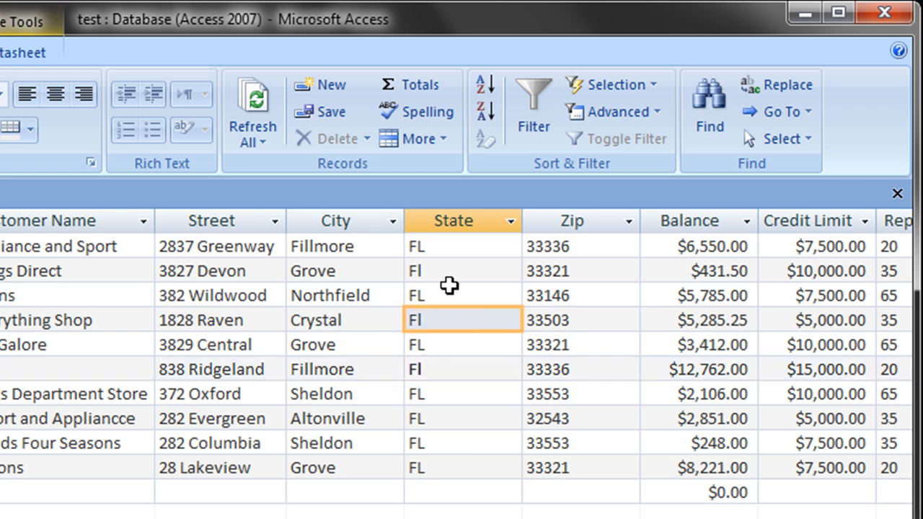
left_click(447, 274)
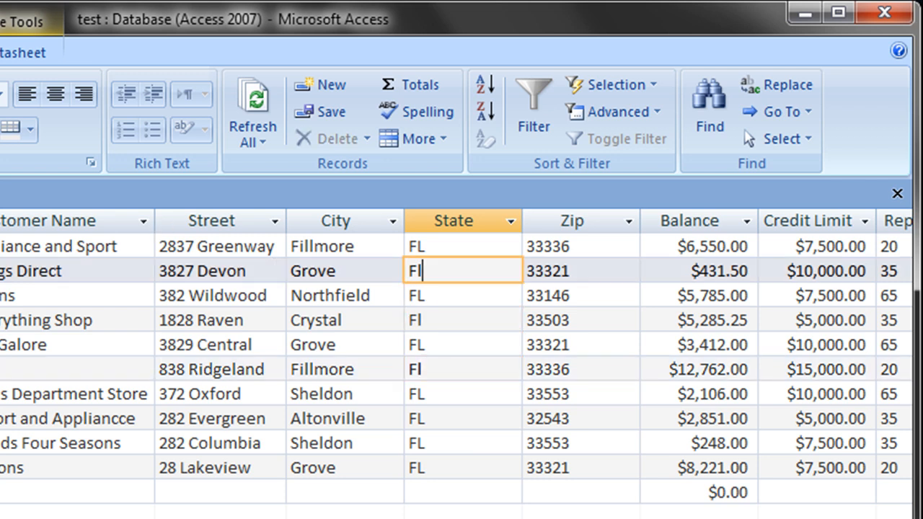
- Switch the Customer Table to Design View and start the Lookup Wizard for the Rep Number field's data type
right_click(2, 194)
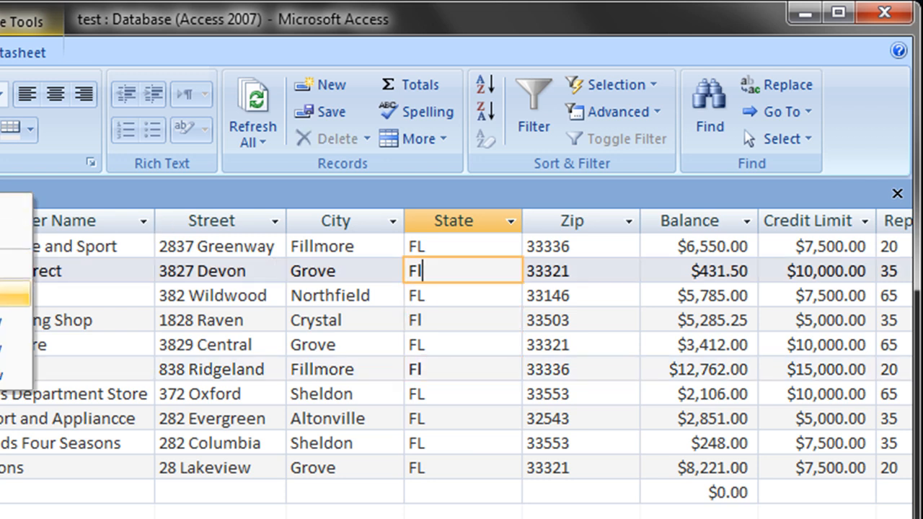
left_click(14, 296)
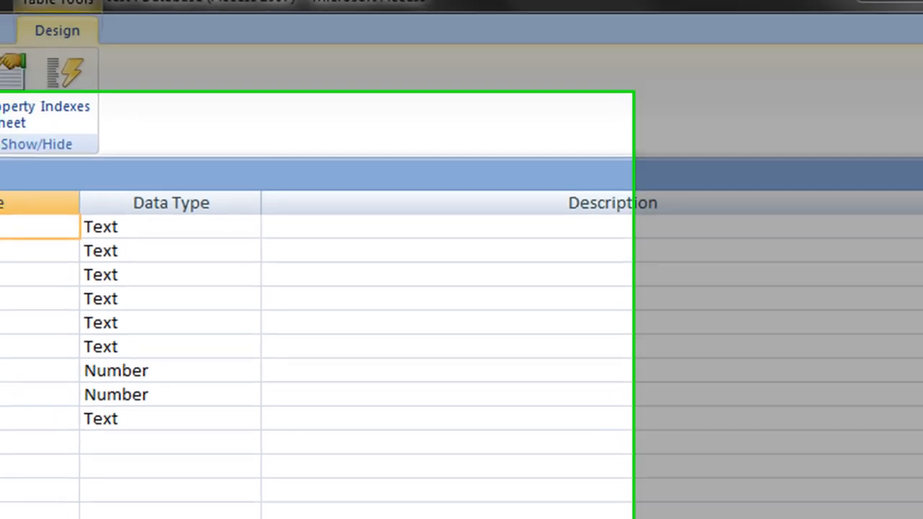
left_click(165, 373)
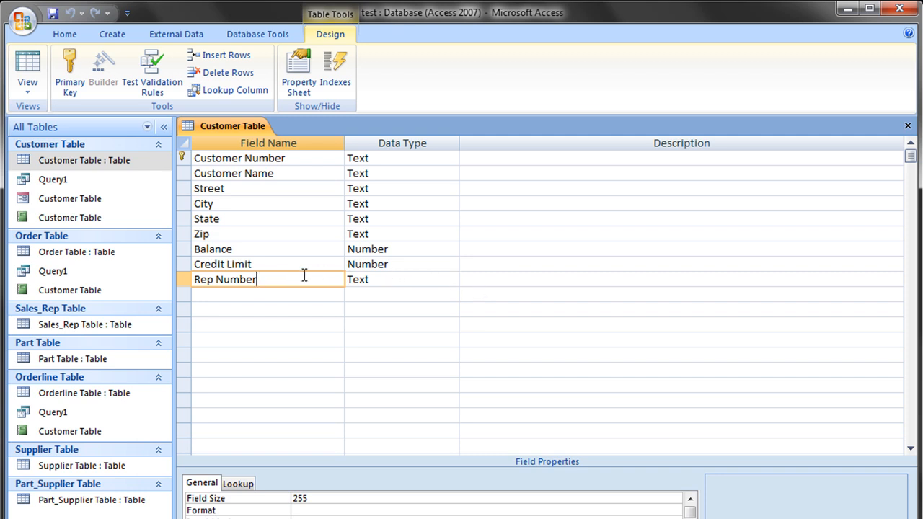
left_click(392, 279)
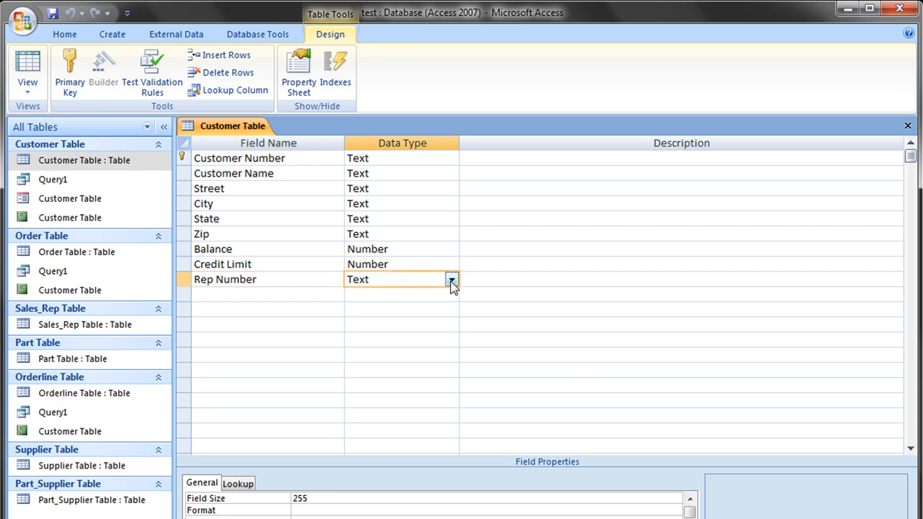
left_click(451, 281)
left_click(422, 279)
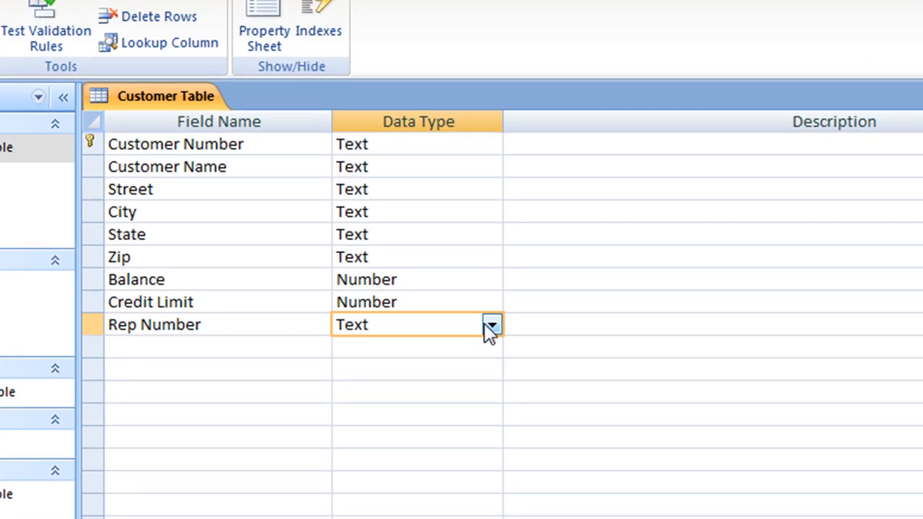
left_click(491, 327)
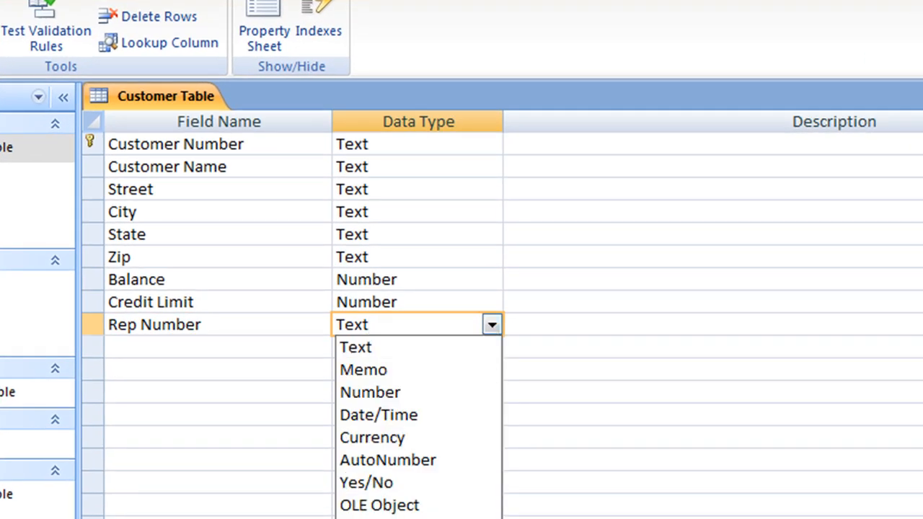
left_click(418, 515)
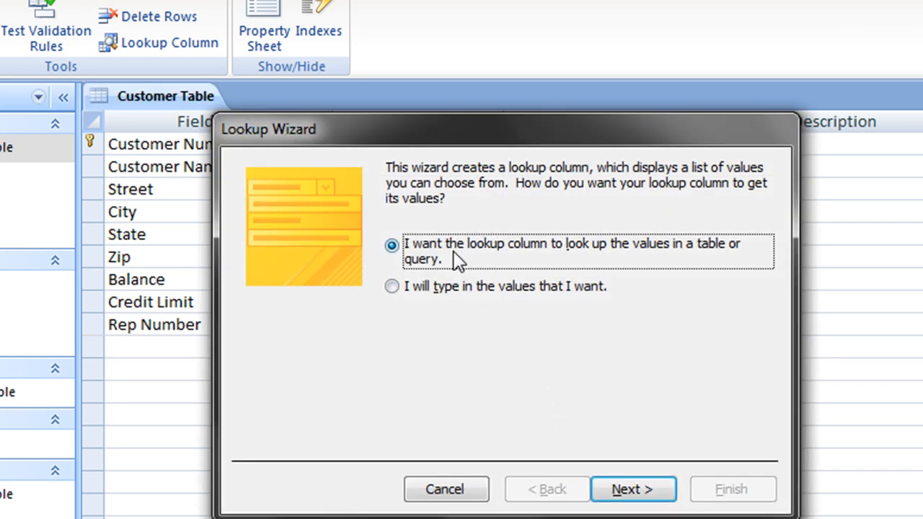
- Create the lookup from the Sales_Rep Table's Rep Number field, unsorted and labelled Rep Number, and save the table
left_click(637, 485)
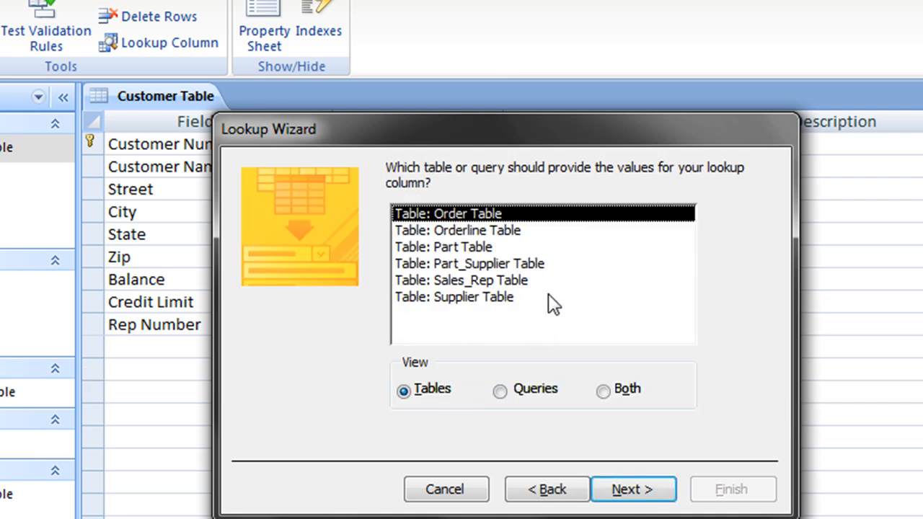
double_click(506, 281)
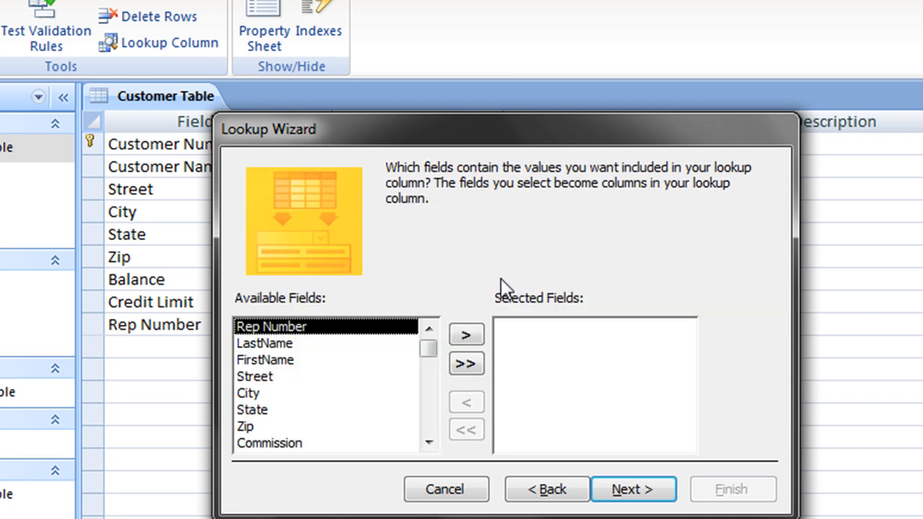
left_click(465, 335)
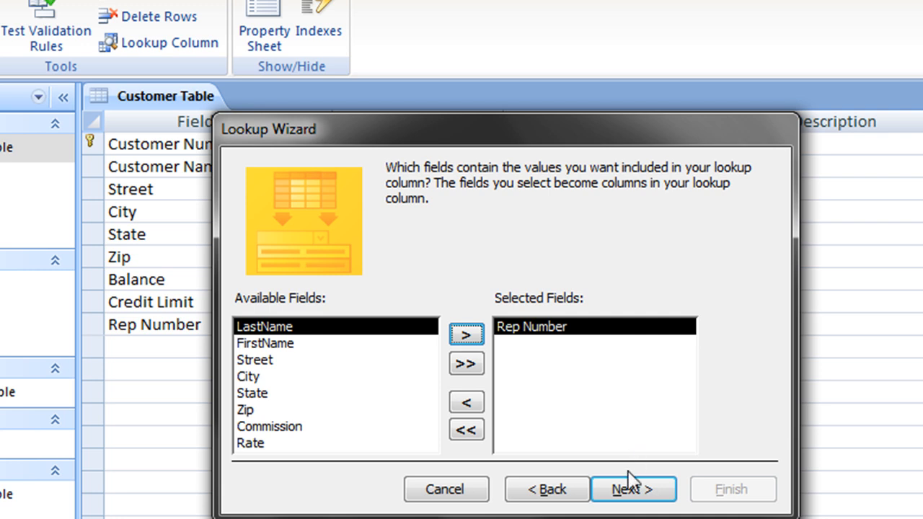
left_click(630, 490)
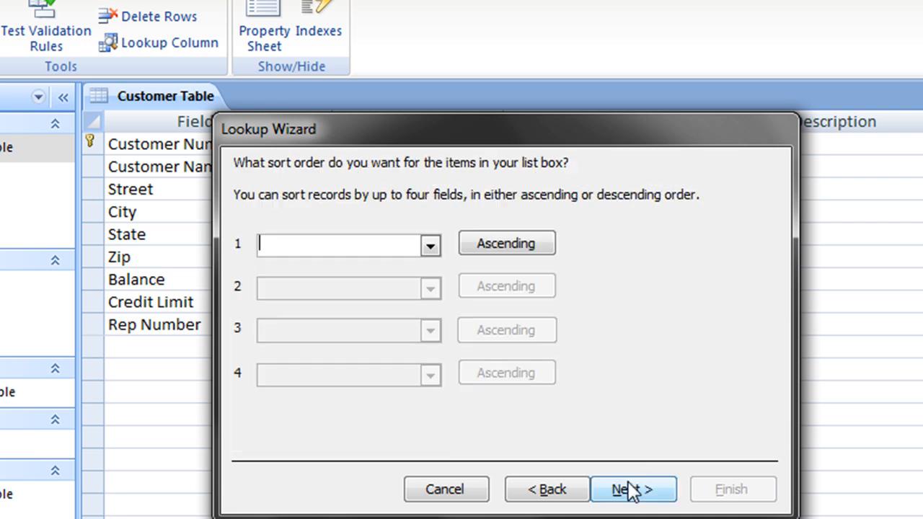
left_click(637, 490)
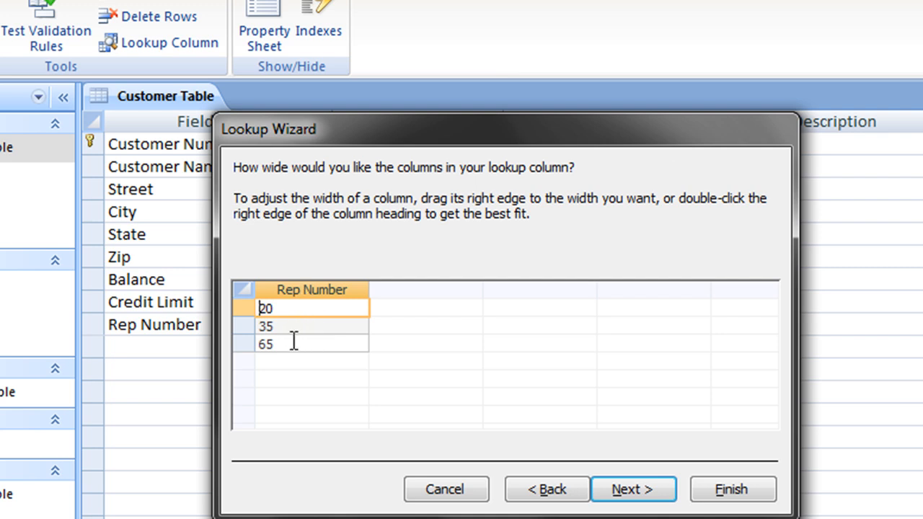
left_click(643, 495)
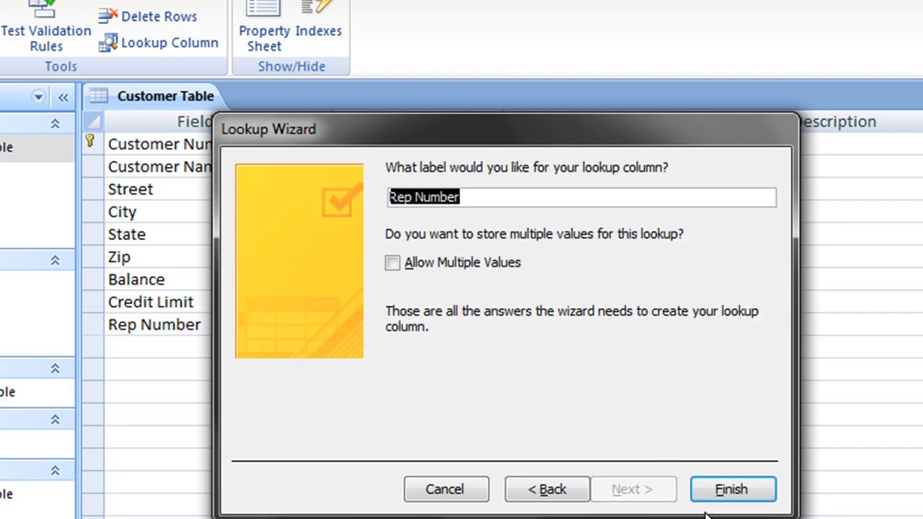
left_click(732, 488)
left_click(733, 484)
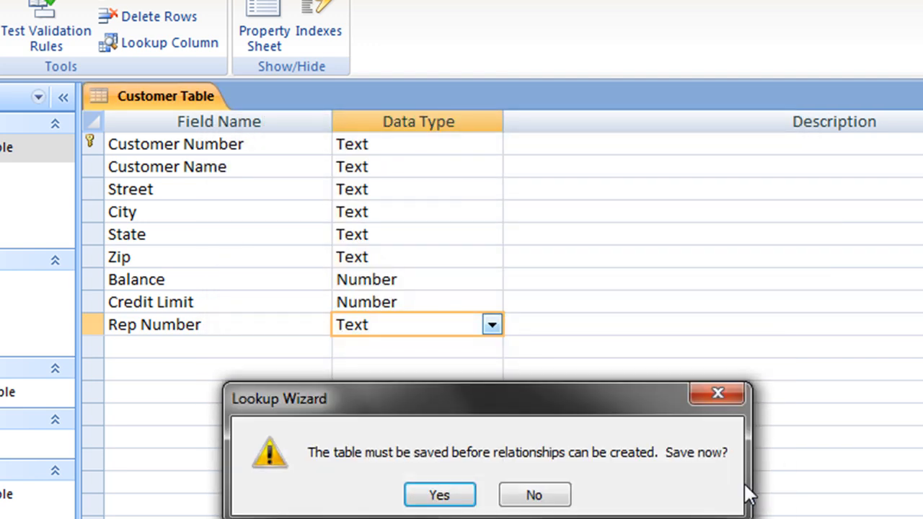
left_click(441, 495)
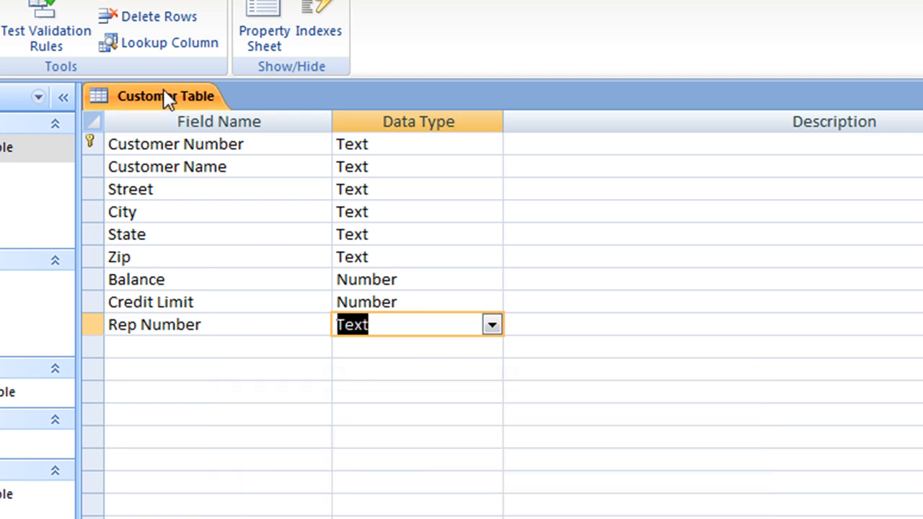
right_click(163, 96)
left_click(211, 106)
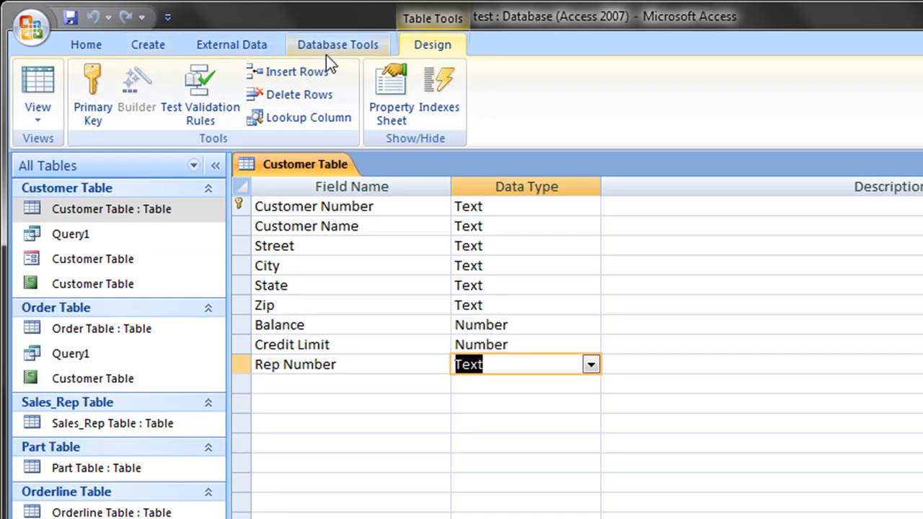
- Open the relationships diagram and try to enforce referential integrity between the Sales_Rep Table and the Customer Table on Rep Number
left_click(326, 52)
left_click(319, 85)
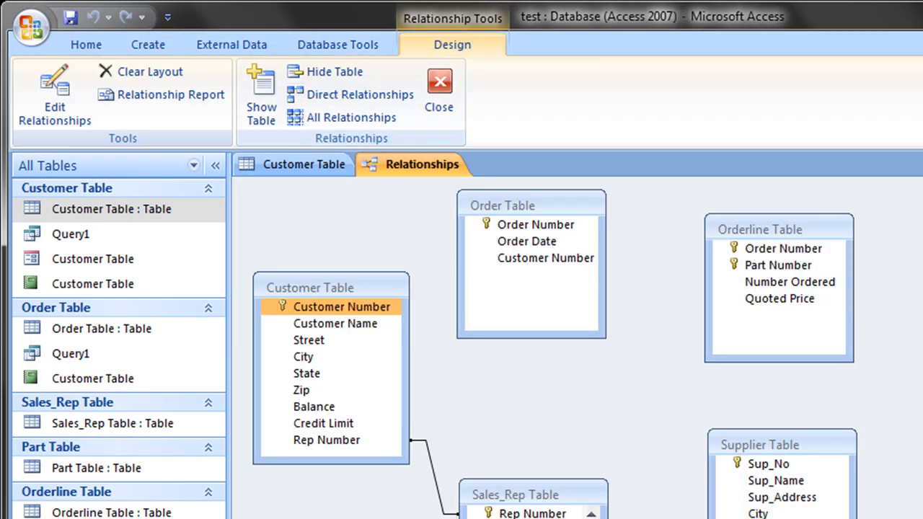
left_click(430, 456)
right_click(431, 455)
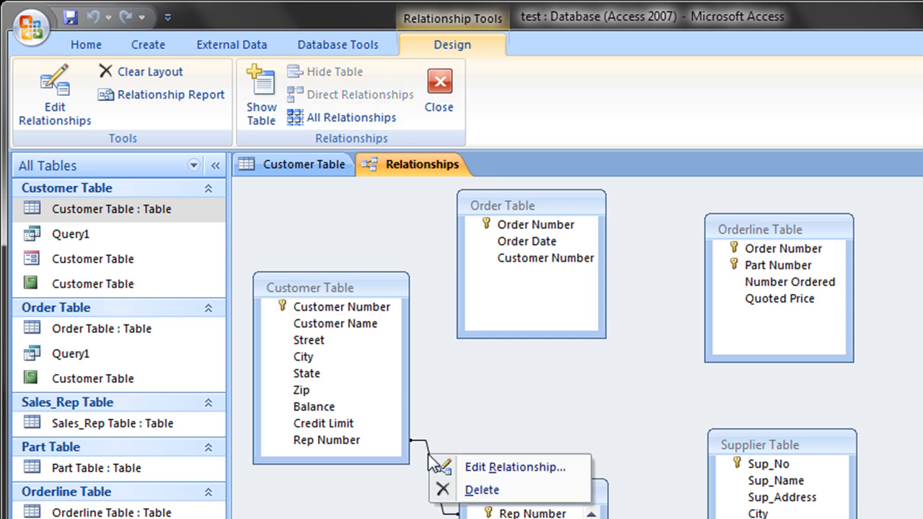
left_click(474, 468)
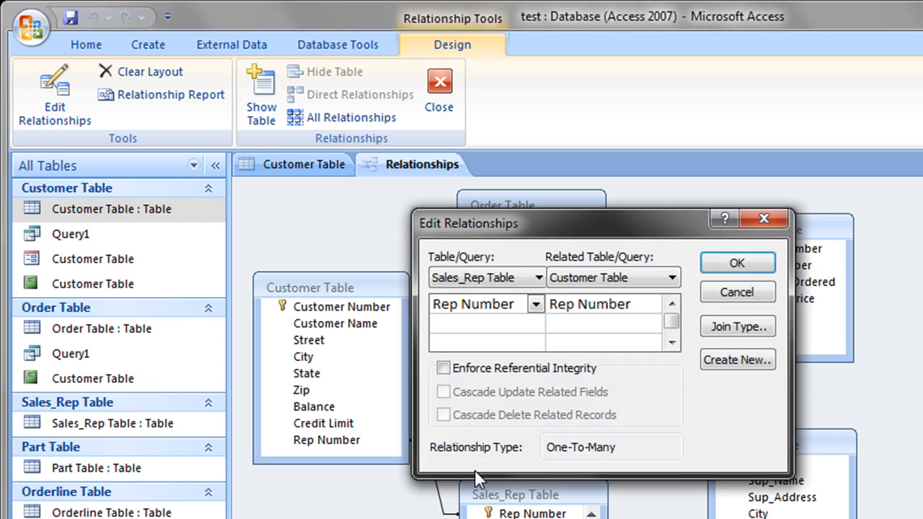
left_click(505, 374)
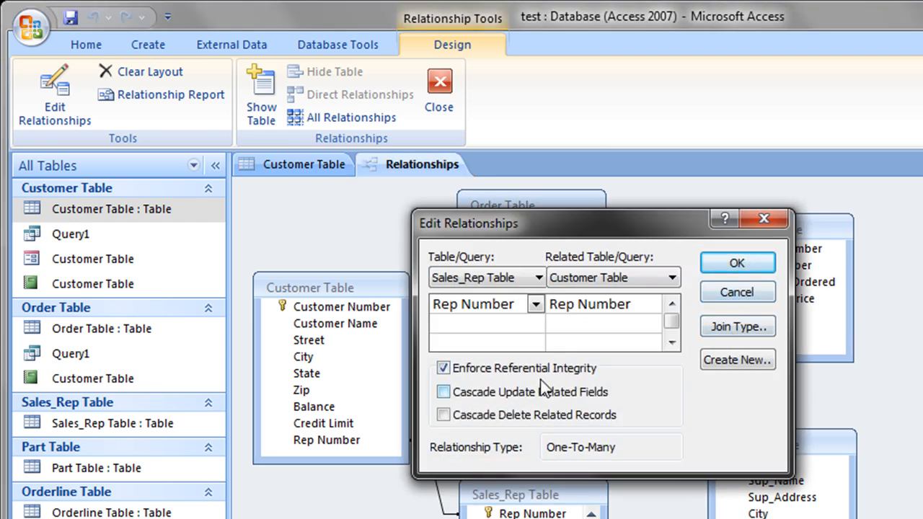
left_click(761, 270)
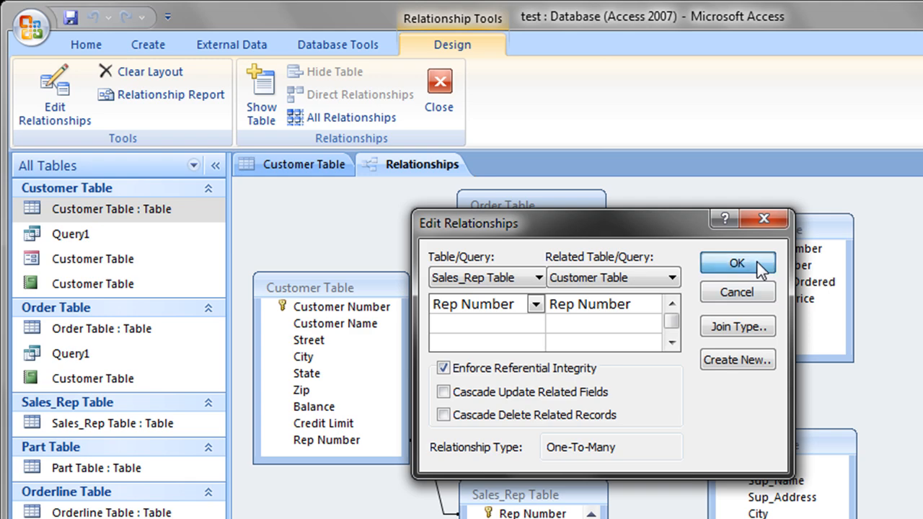
left_click(521, 506)
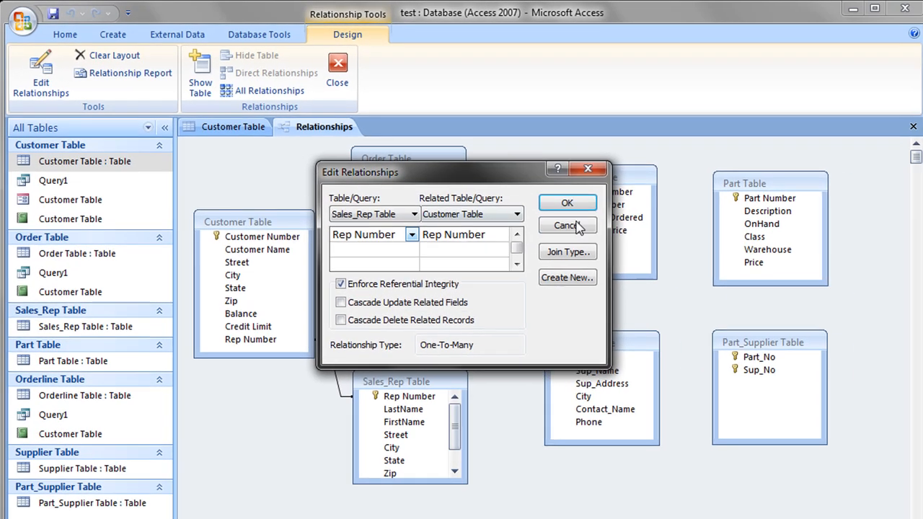
left_click(684, 271)
- Close the relationships diagram and save the changes to its layout
right_click(234, 130)
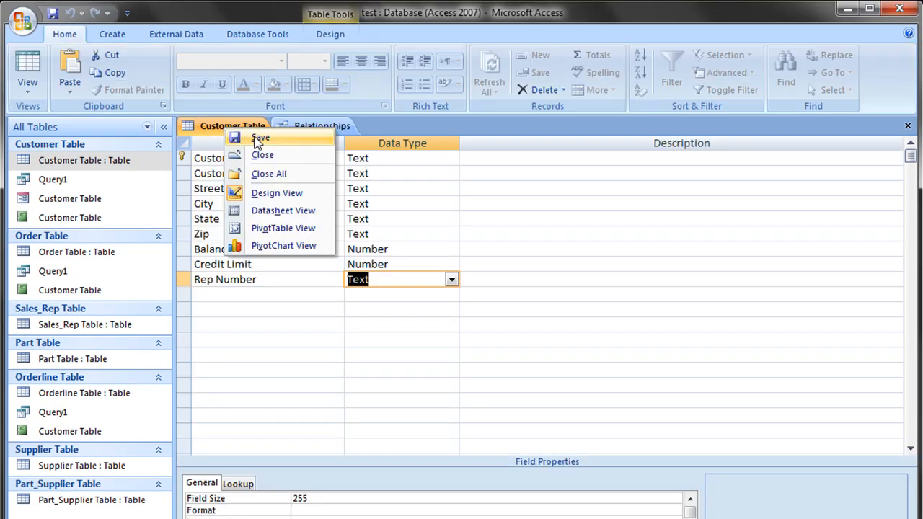
left_click(238, 129)
right_click(237, 130)
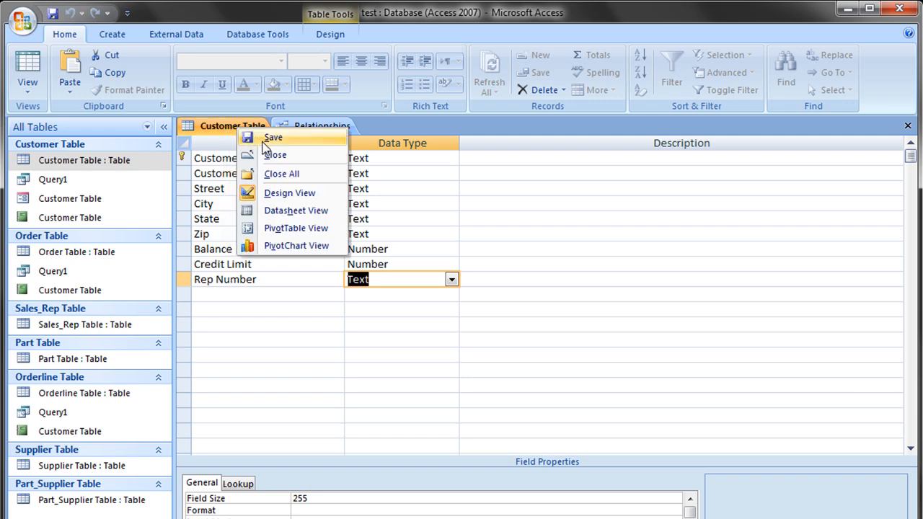
left_click(320, 126)
right_click(321, 126)
left_click(371, 160)
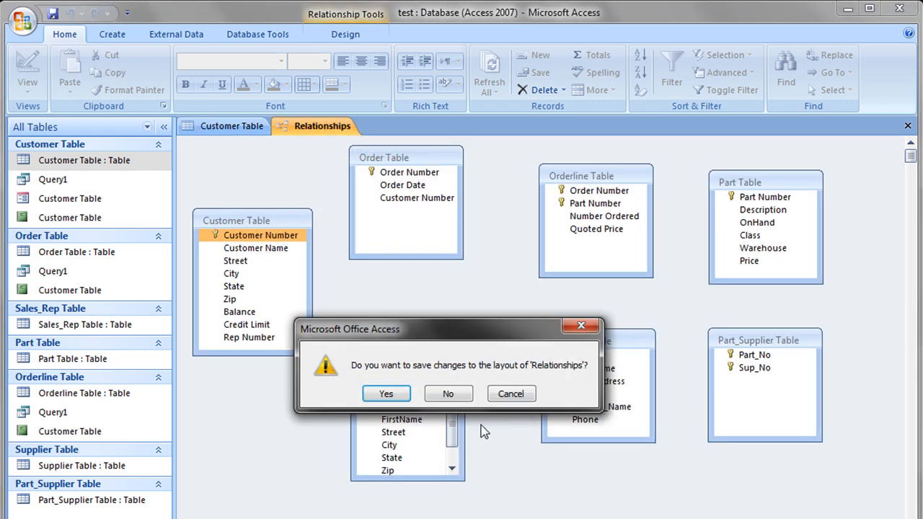
left_click(385, 392)
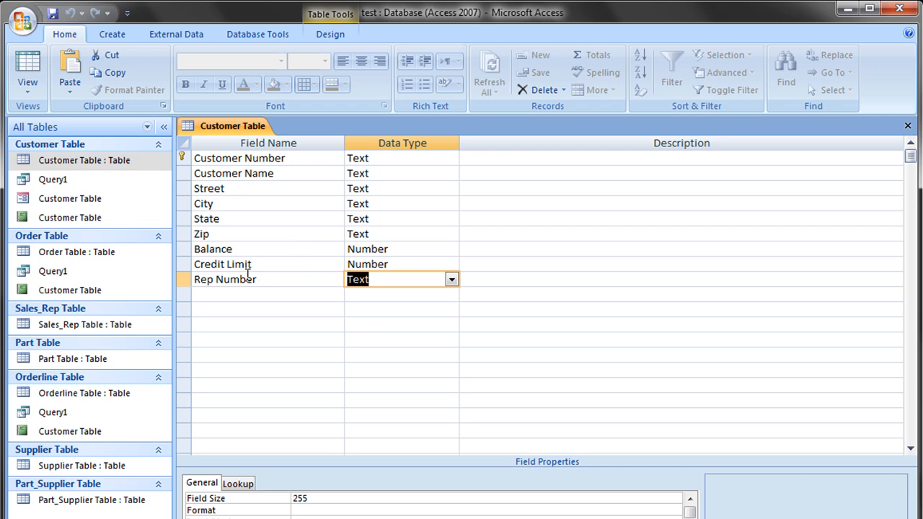
- View the Customer Table's records and examine the lookup choices offered in the Rep Number field
left_click(29, 63)
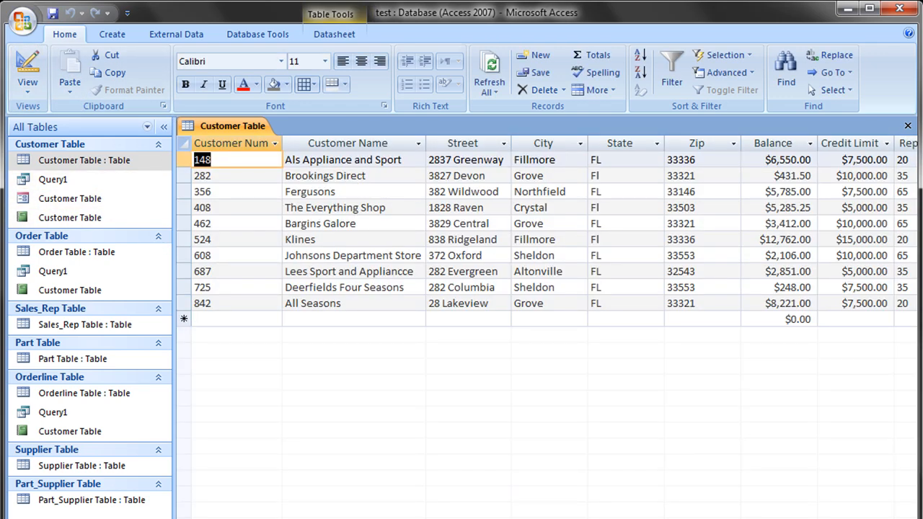
scroll(720, 159, "right", 5)
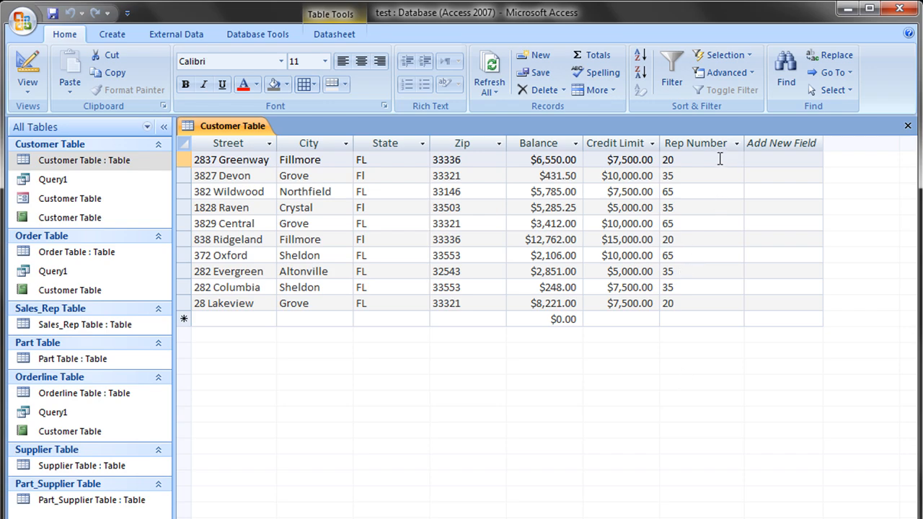
left_click(719, 159)
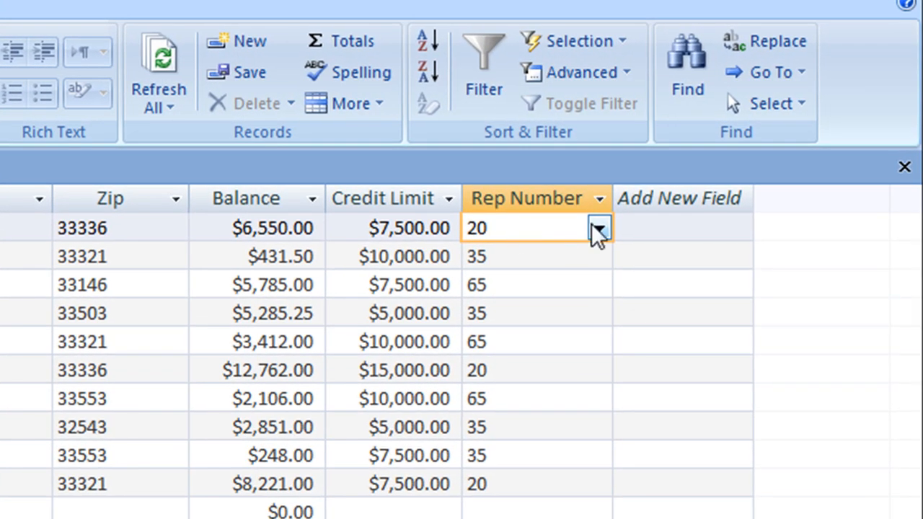
left_click(598, 229)
left_click(389, 229)
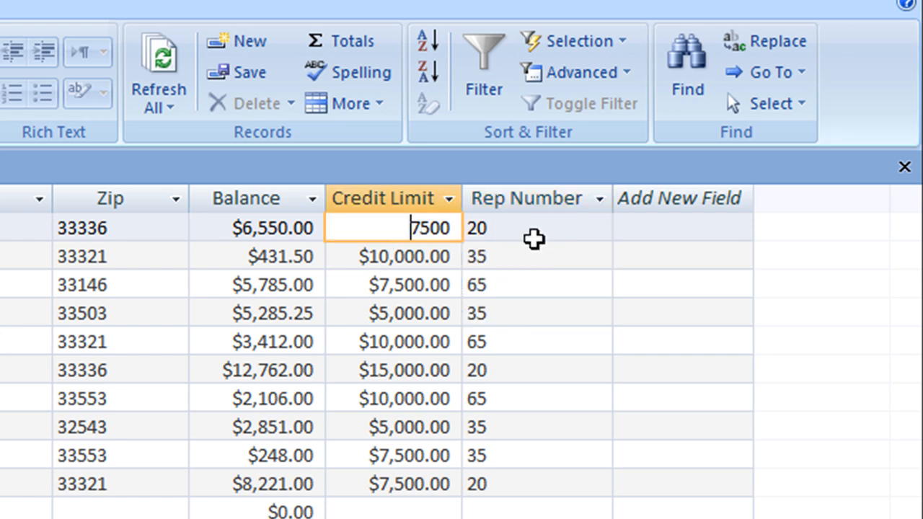
left_click(567, 230)
left_click(598, 229)
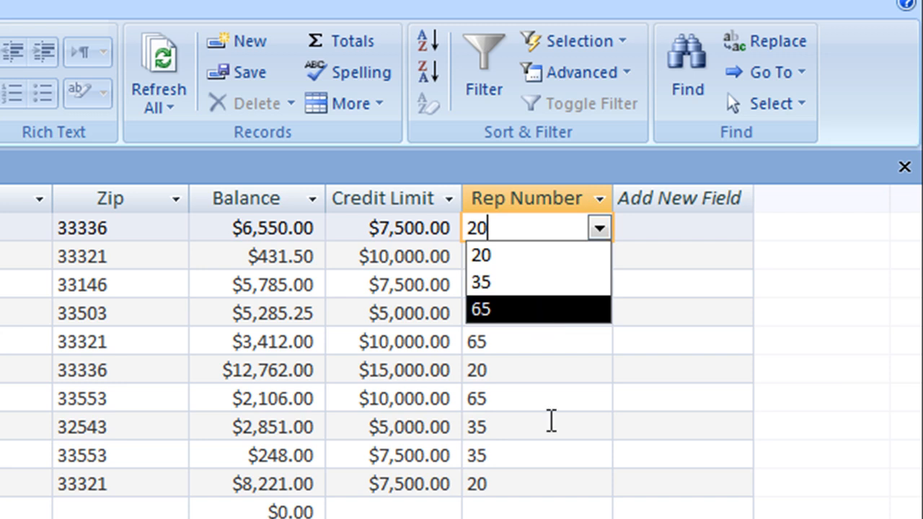
left_click(490, 507)
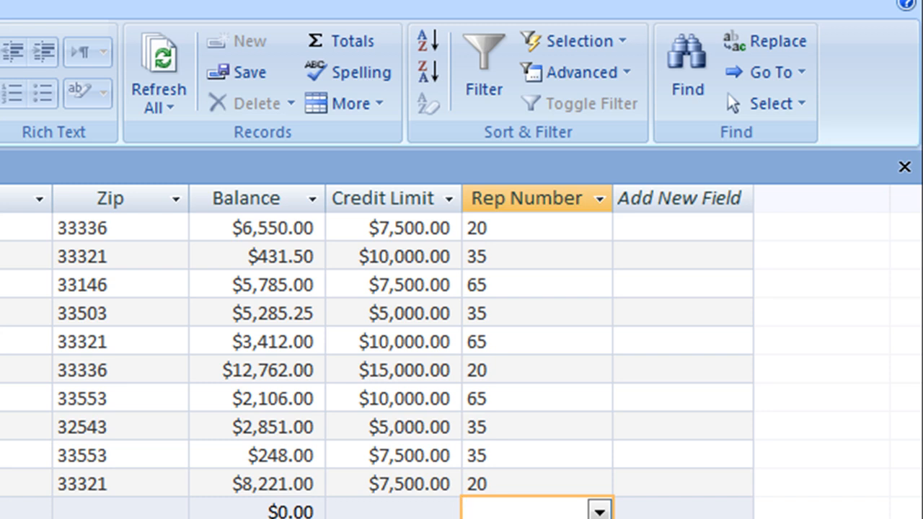
left_click(451, 507)
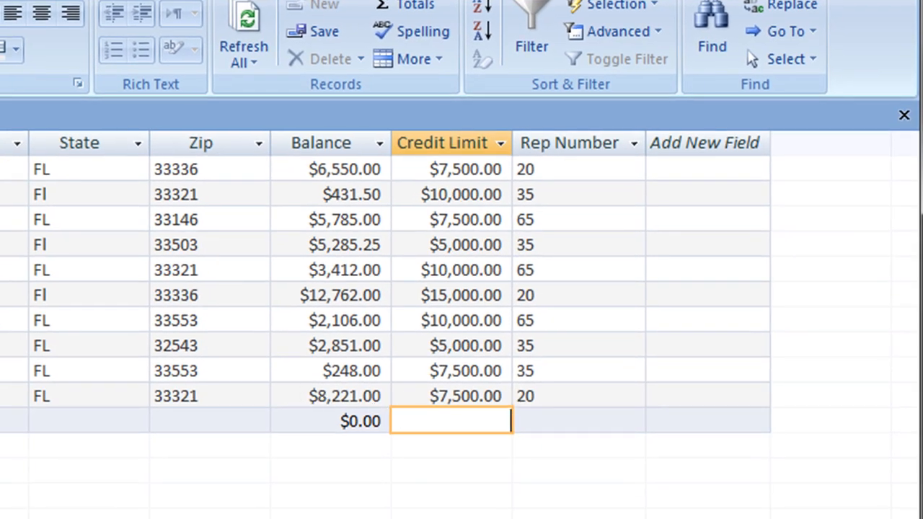
- Close the Customer Table and switch the Orderline Table to Design View
scroll(462, 281, "left", 5)
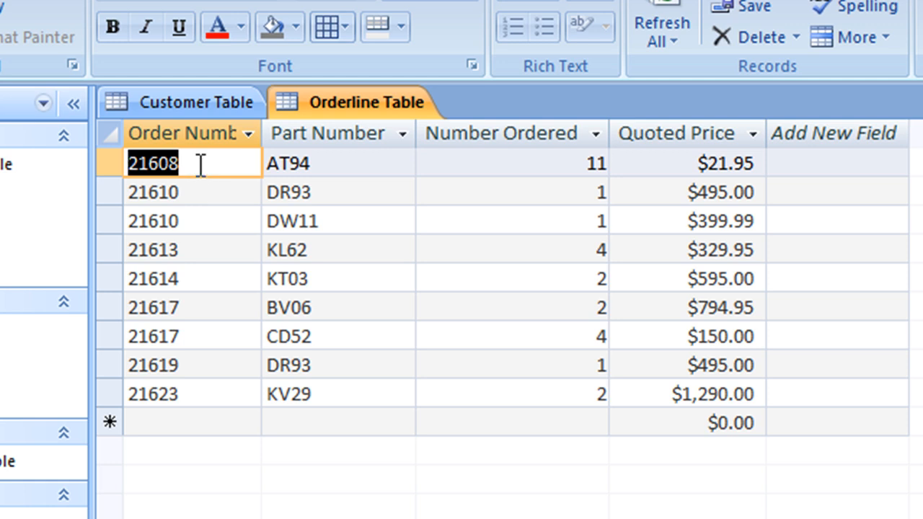
left_click(220, 163)
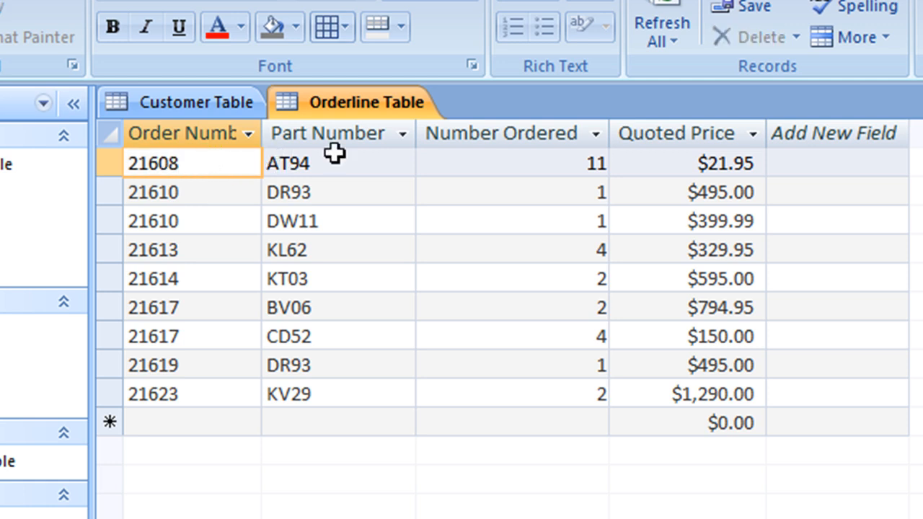
right_click(342, 97)
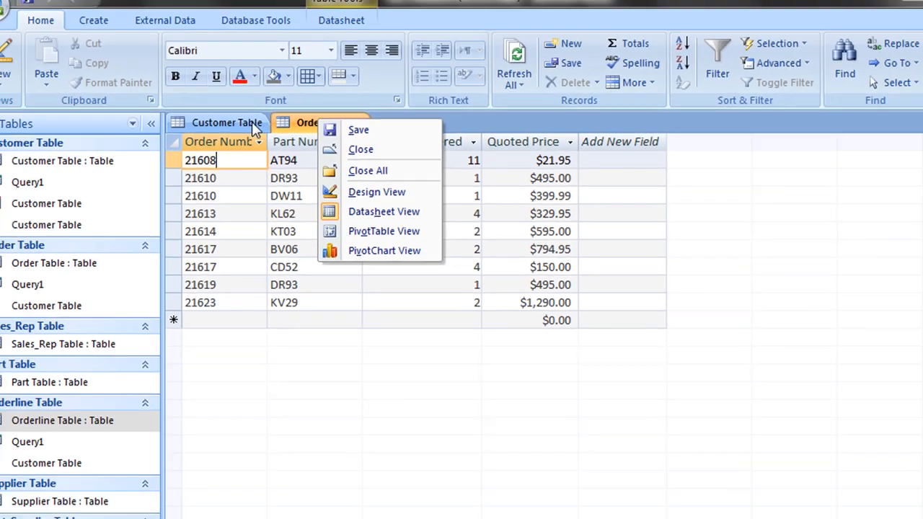
left_click(406, 146)
right_click(193, 105)
left_click(267, 154)
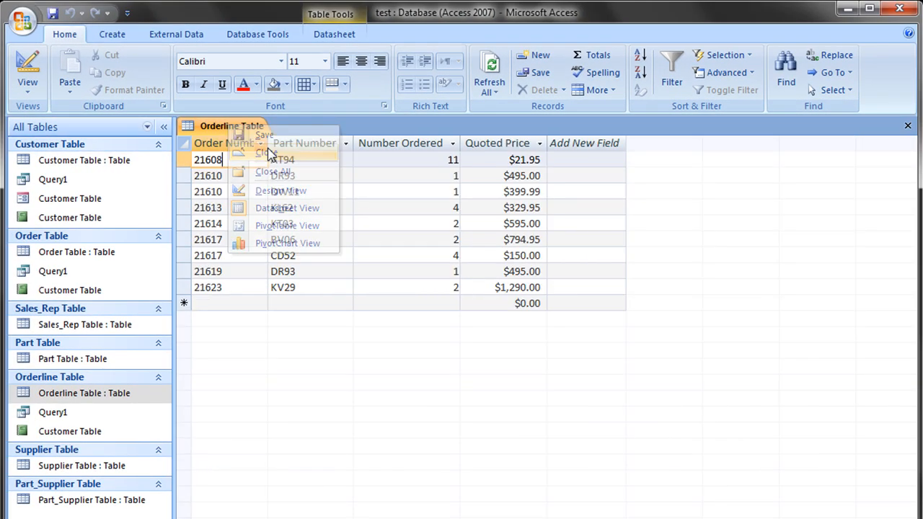
right_click(237, 127)
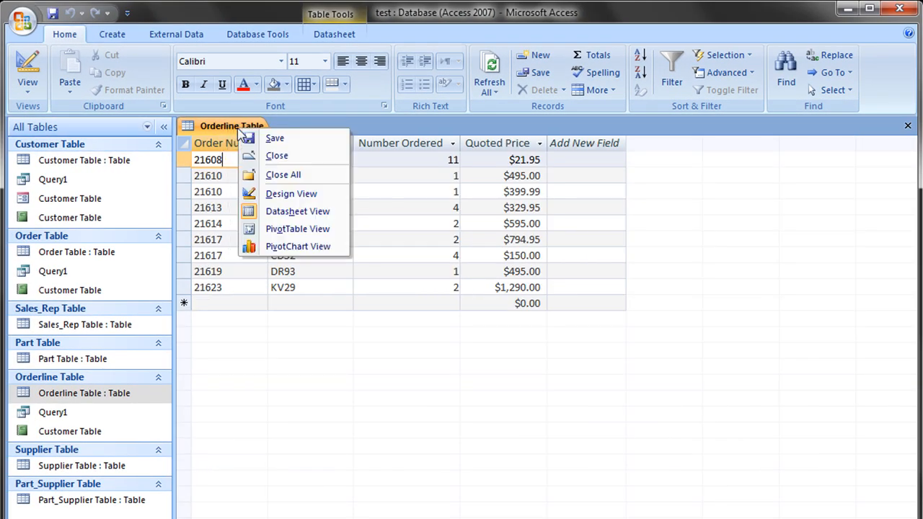
left_click(302, 195)
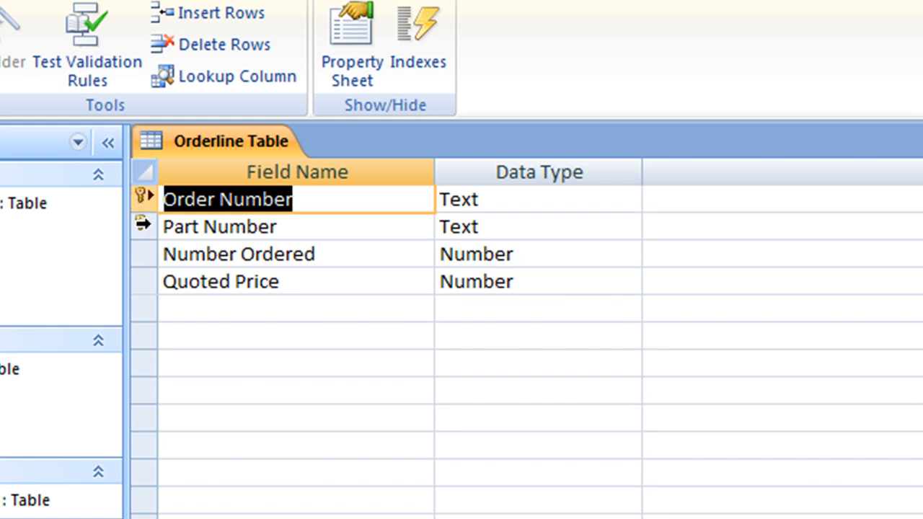
- Examine the Orderline Table's two primary key fields, Order Number and Part Number
left_click(141, 215)
left_click(143, 198)
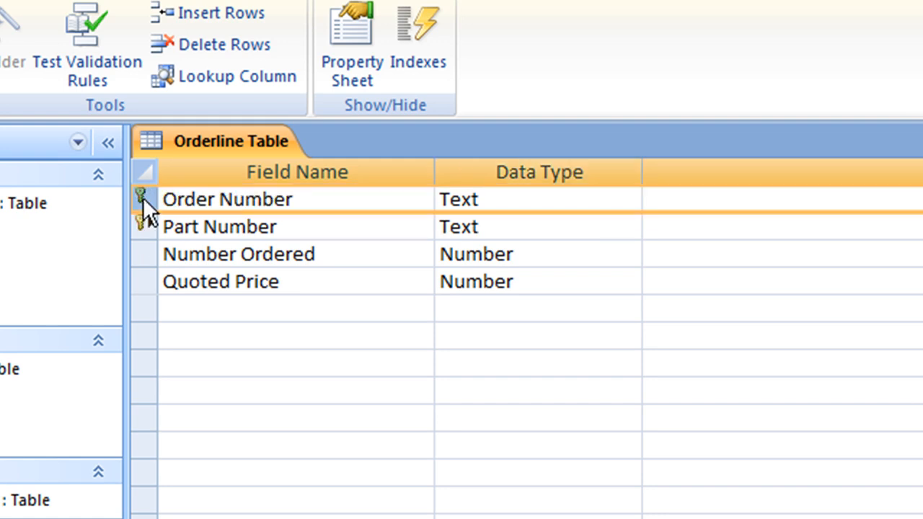
left_click(142, 225)
left_click(143, 199)
left_click(143, 224)
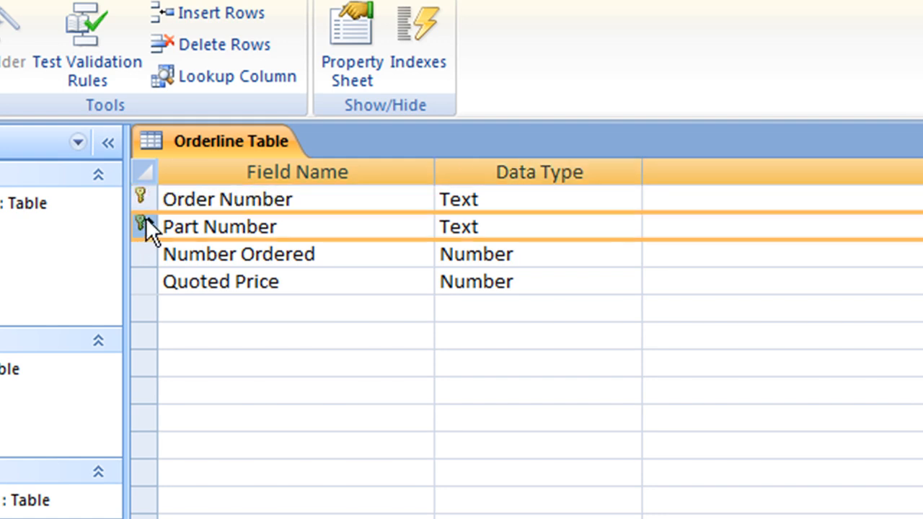
- Start the Lookup Wizard for the Orderline Table's Order Number field, with the Order Table as the source of values
left_click(560, 194)
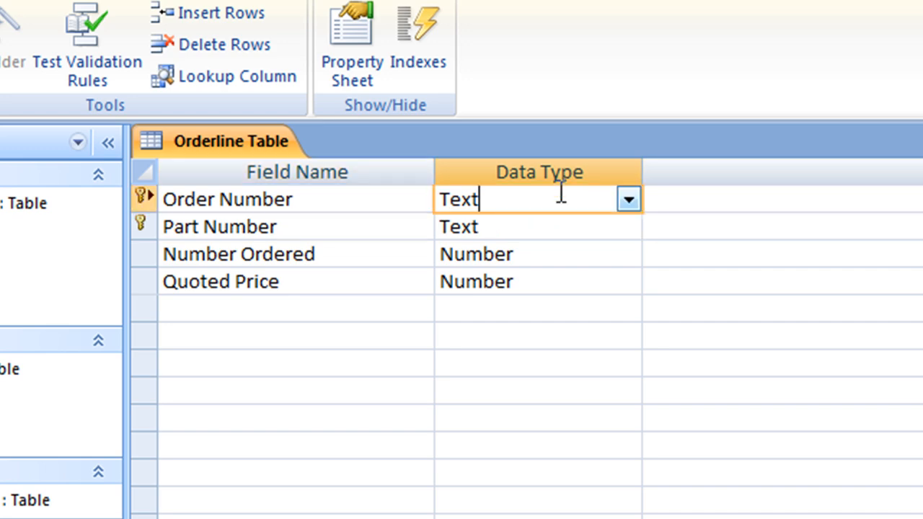
left_click(627, 200)
left_click(420, 200)
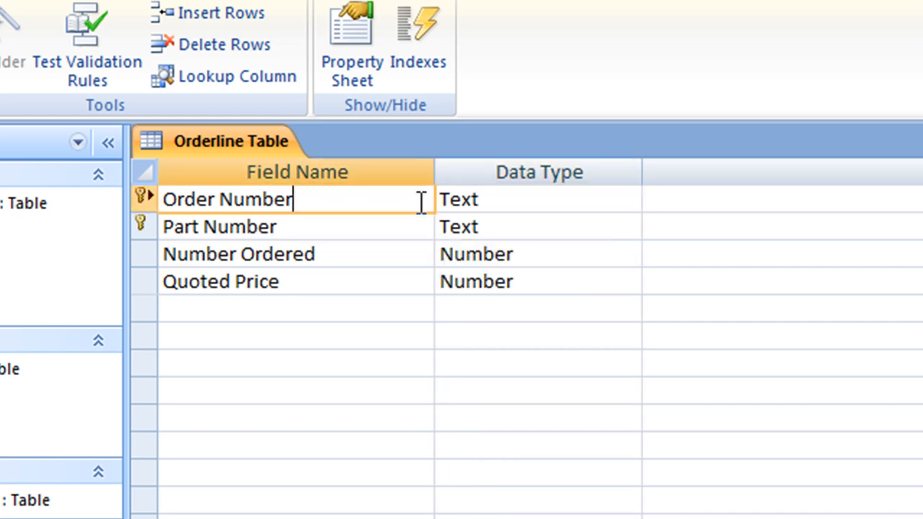
left_click(603, 200)
left_click(628, 199)
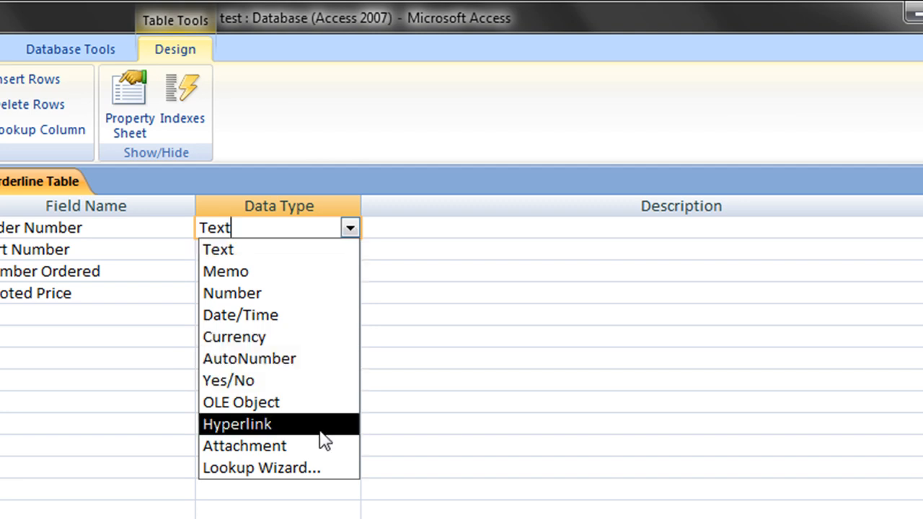
left_click(298, 474)
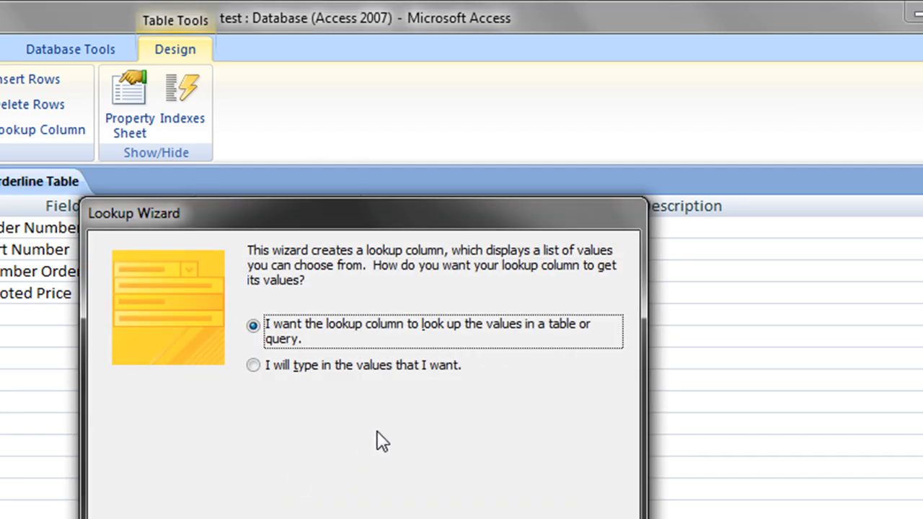
key("Return")
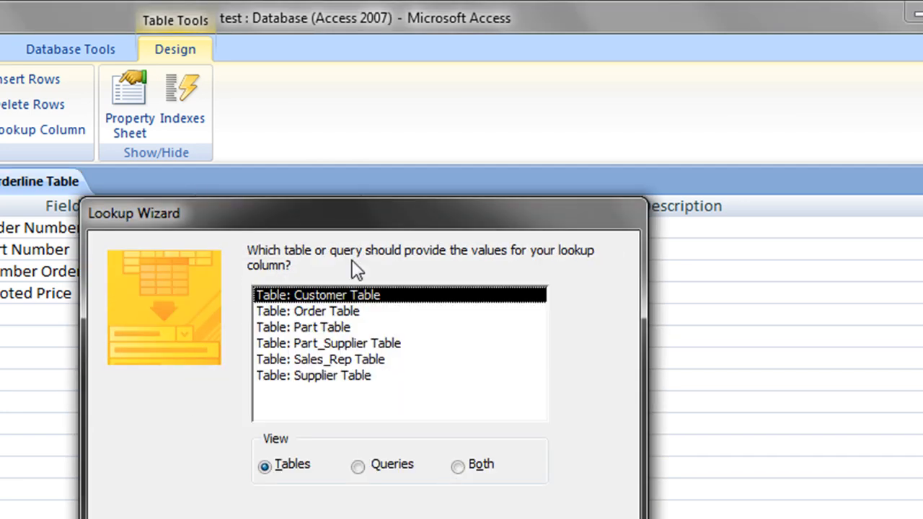
left_click_drag(375, 203, 498, 204)
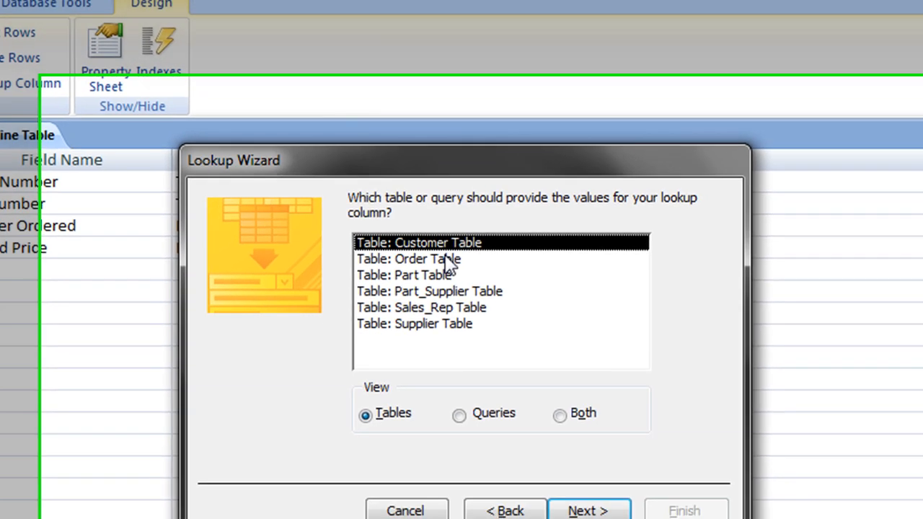
double_click(472, 304)
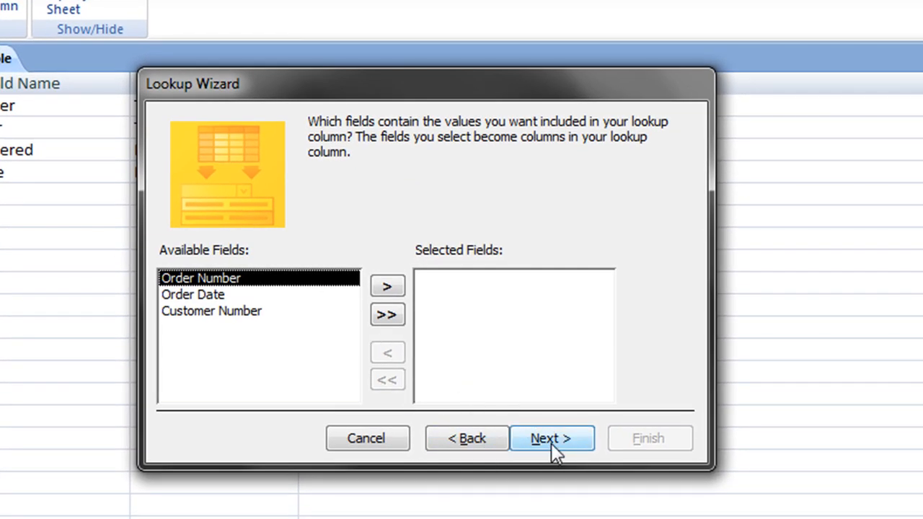
- Include only the Order Number field in the lookup, leave it unsorted, then finish the wizard and save the table
left_click(387, 286)
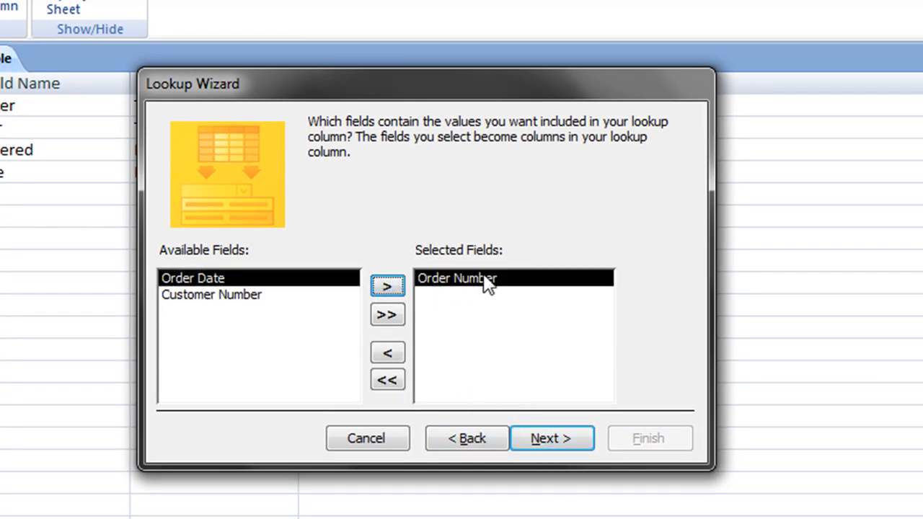
left_click(563, 439)
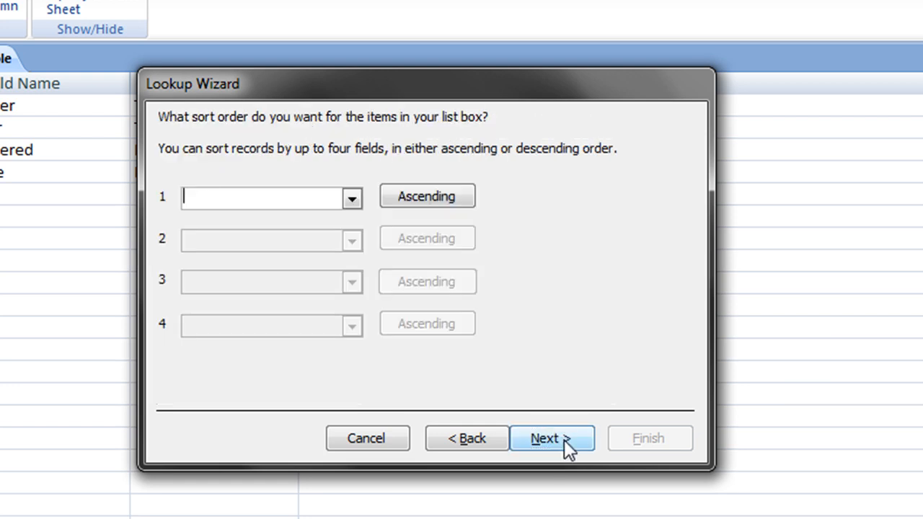
left_click(557, 445)
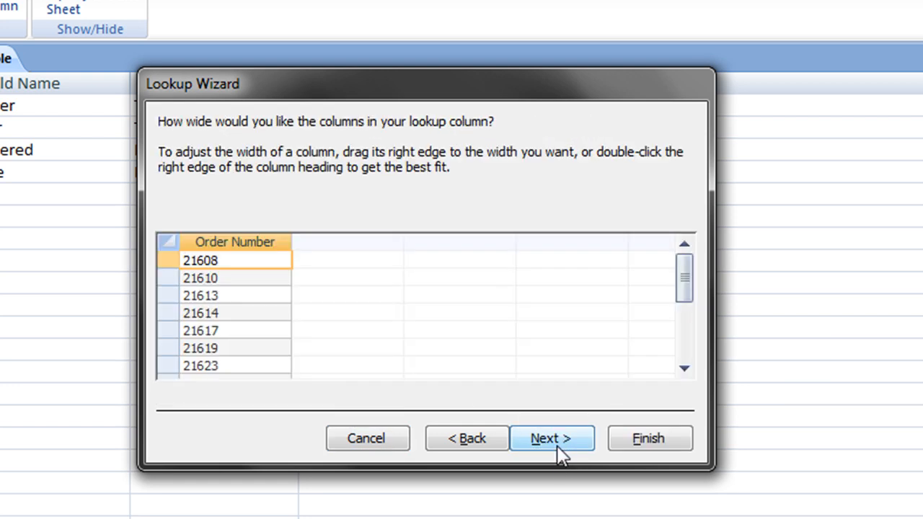
mouse_move(692, 274)
left_mouse_down()
mouse_move(691, 316)
mouse_move(687, 268)
left_mouse_up()
left_click(589, 448)
left_click(655, 452)
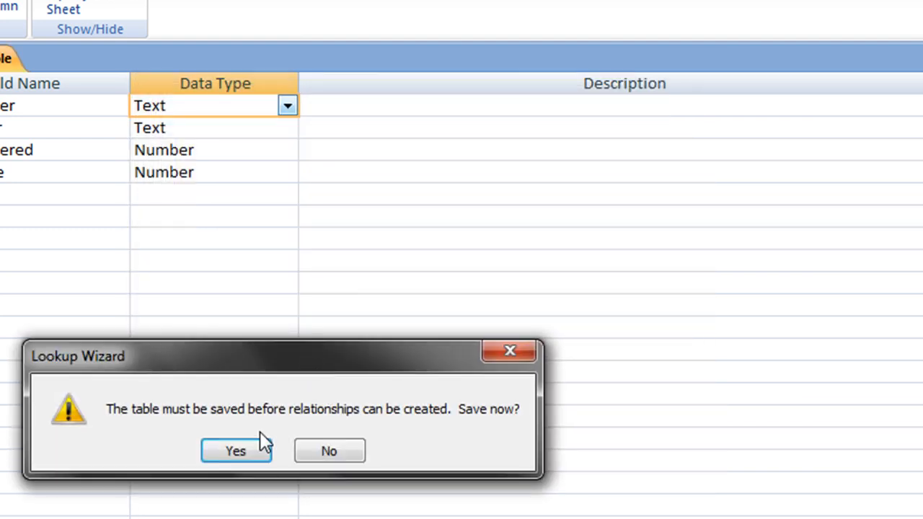
left_click(242, 453)
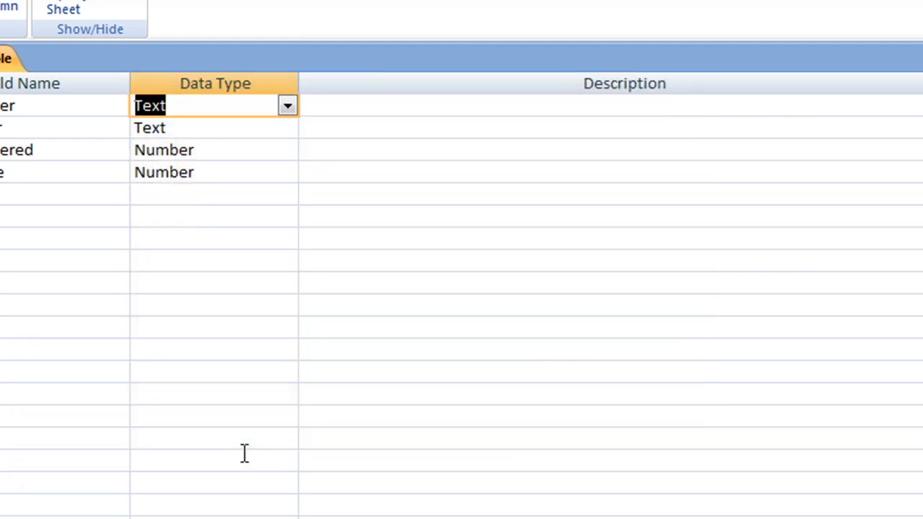
- Start the Lookup Wizard for the Orderline Table's Part Number field, with the Part Table as the source of values
left_click(36, 130)
left_click(238, 132)
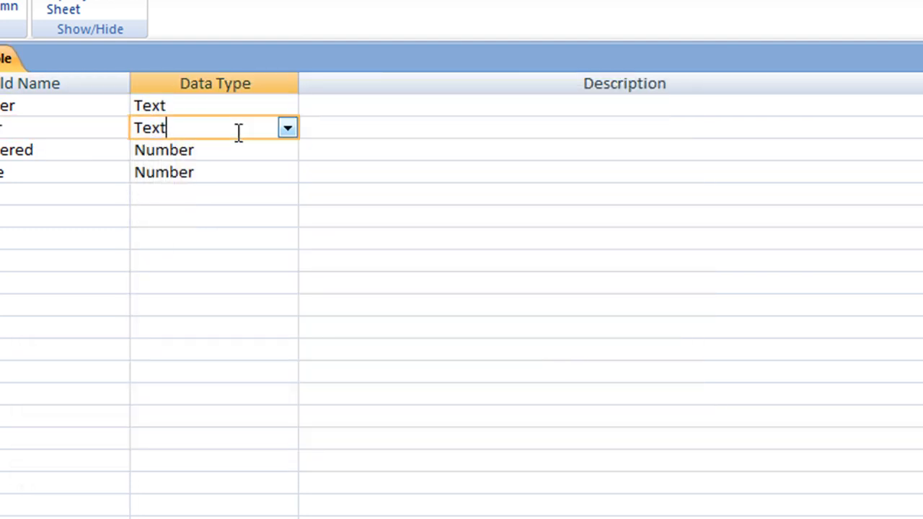
left_click(287, 128)
left_click(245, 378)
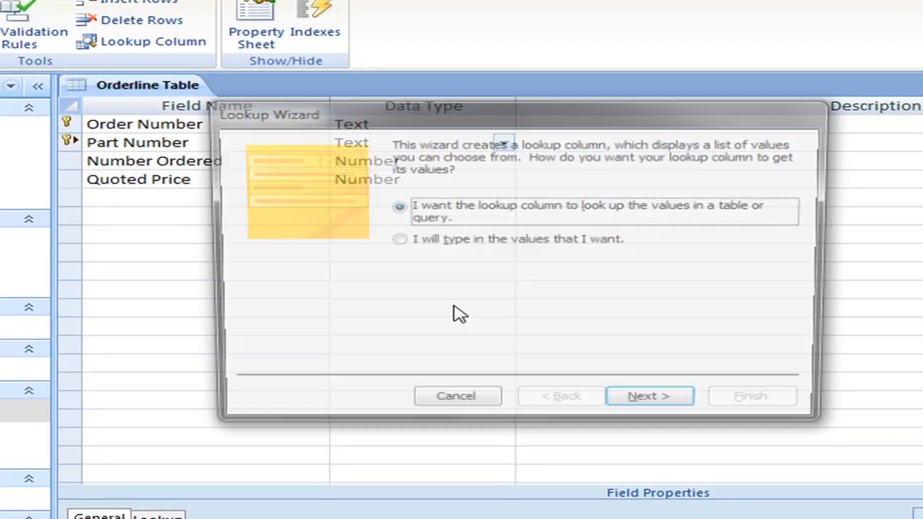
left_click(624, 406)
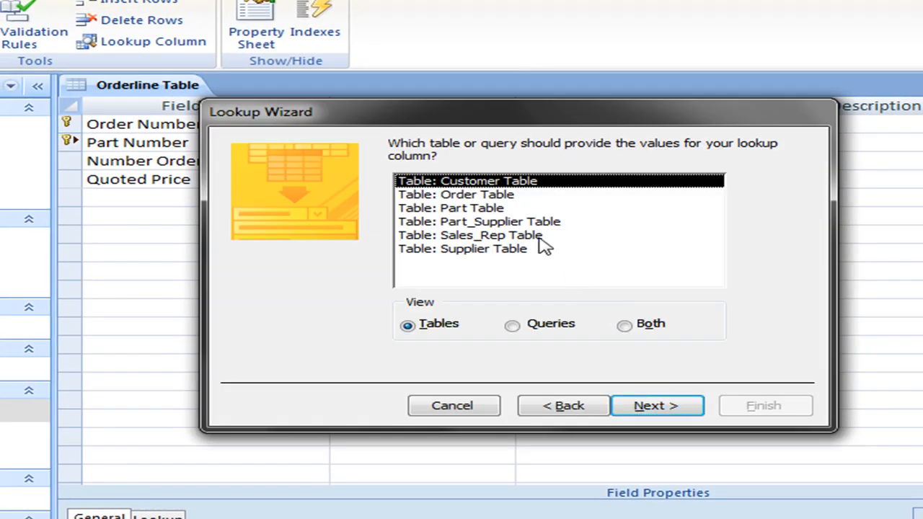
double_click(495, 208)
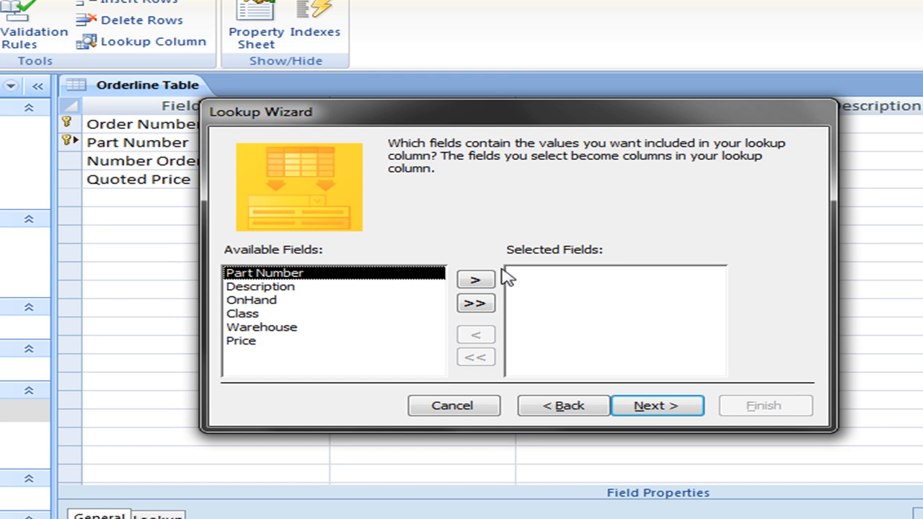
- Include only the Part Number field in the lookup, leave it unsorted, then finish the wizard and save the table
left_click(475, 279)
left_click(656, 414)
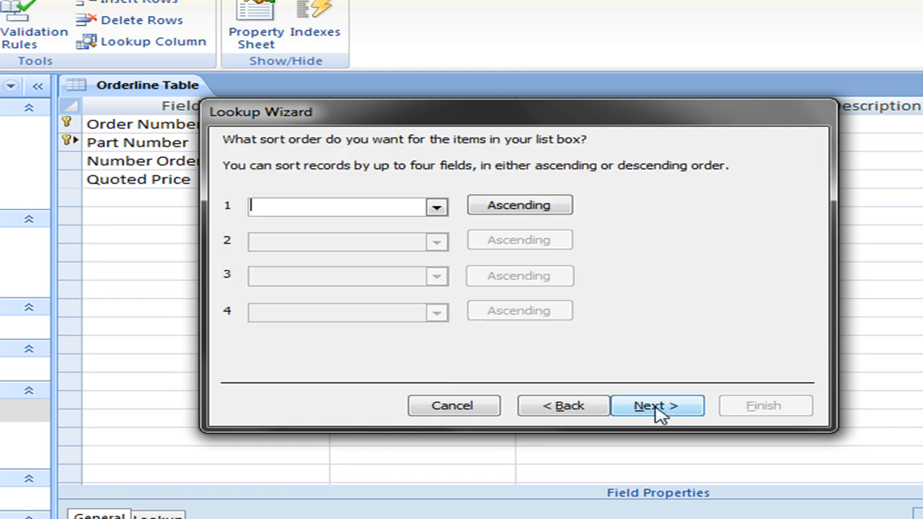
left_click(656, 414)
left_click(665, 415)
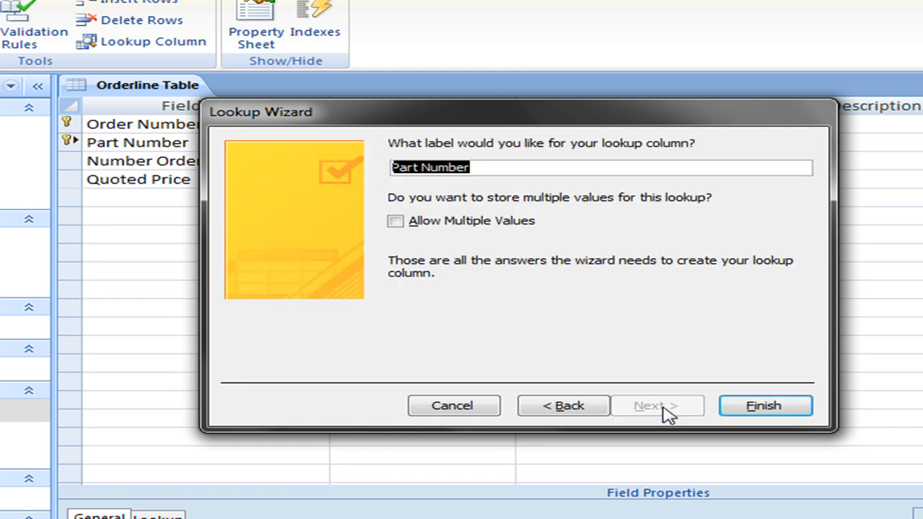
left_click(762, 405)
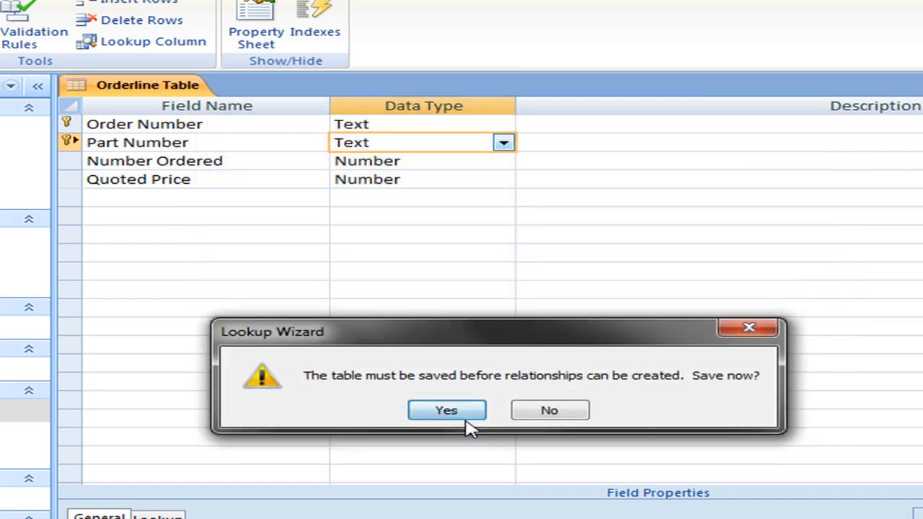
left_click(446, 410)
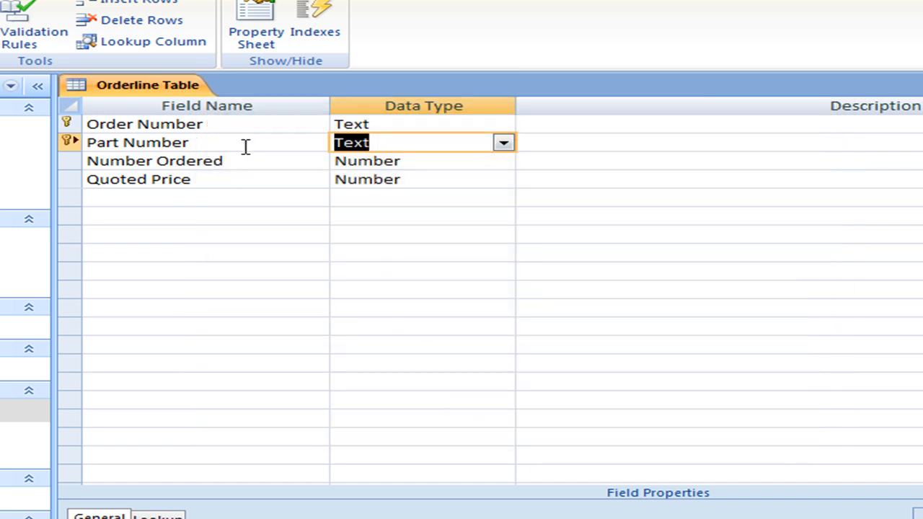
- Switch the Orderline Table to Datasheet View and check the Order Number and Part Number lookup lists in the second record
right_click(145, 89)
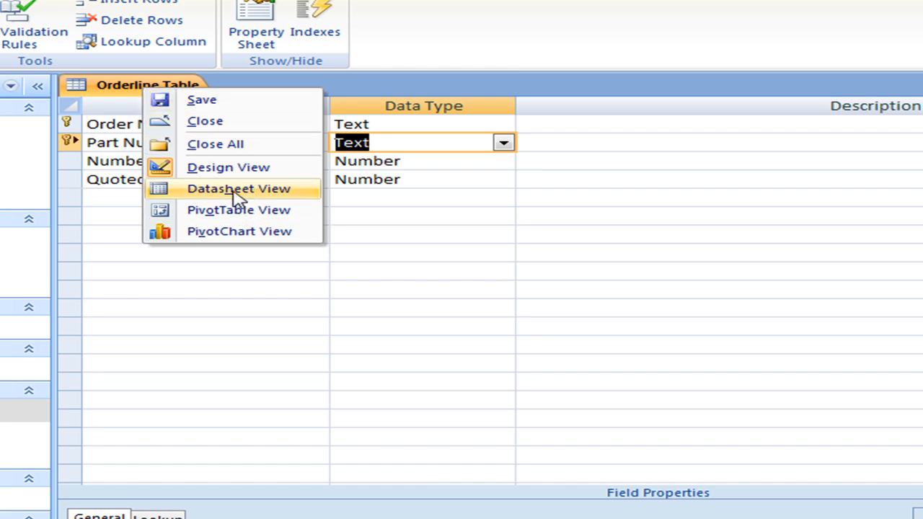
left_click(237, 191)
left_click(192, 146)
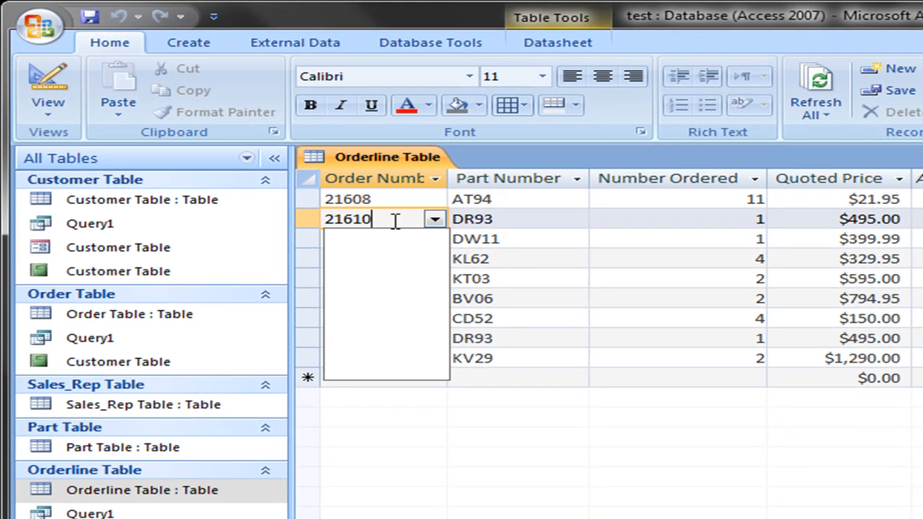
left_click(496, 218)
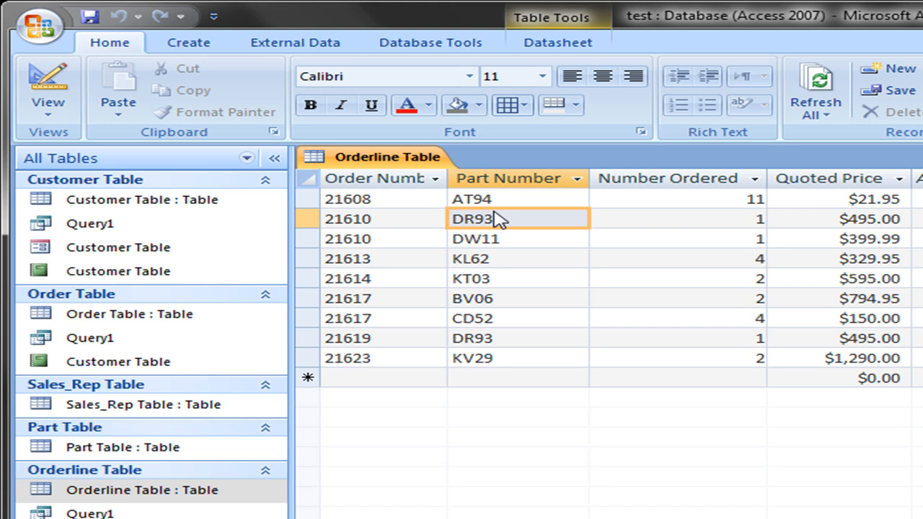
left_click(577, 220)
left_click(404, 219)
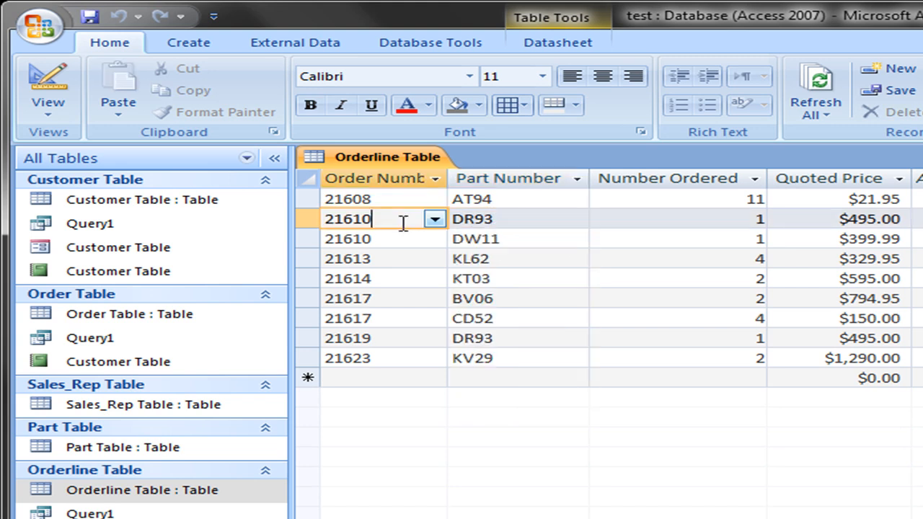
left_click(434, 219)
left_click(551, 460)
- Check the Order Number lookup list in the new record row and widen the Order Number column to fit its heading
left_click(375, 379)
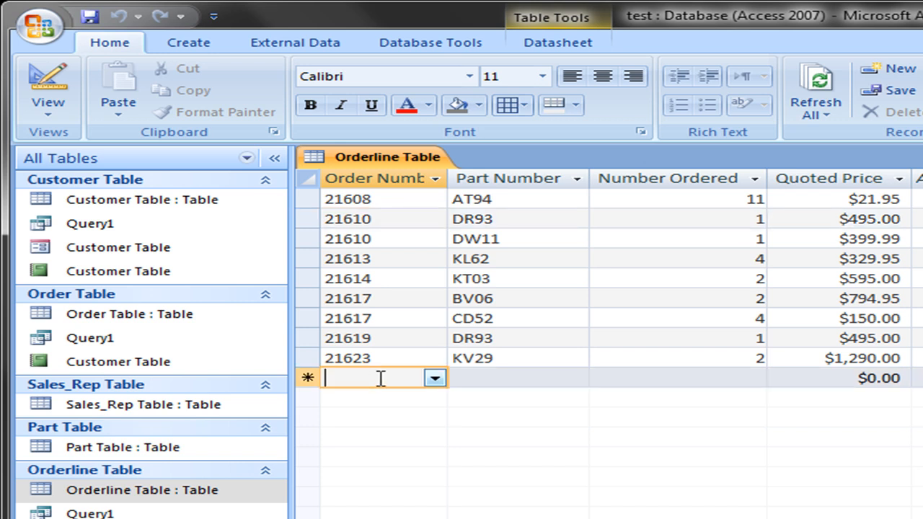
left_click(434, 379)
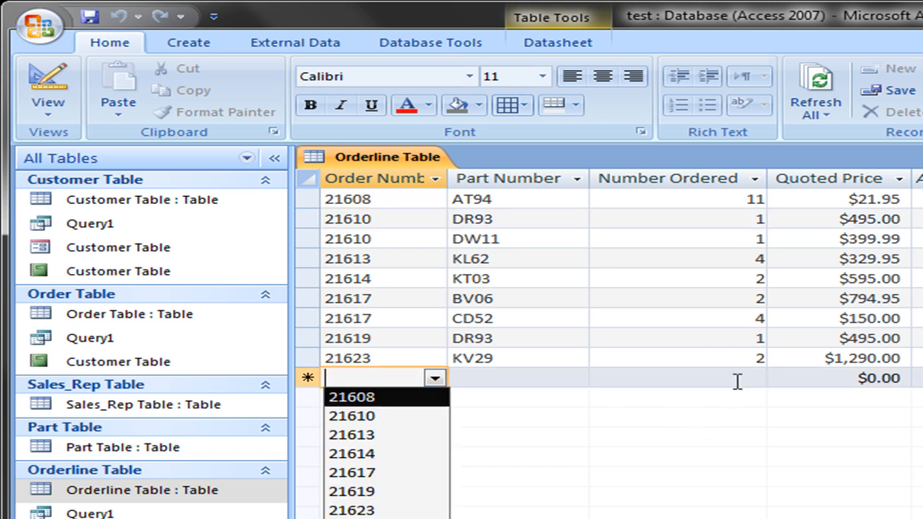
left_click(709, 452)
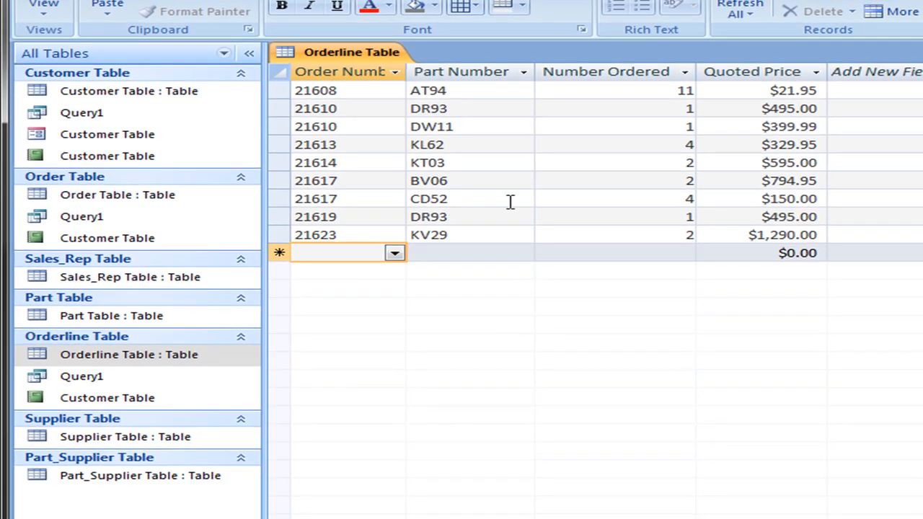
double_click(406, 72)
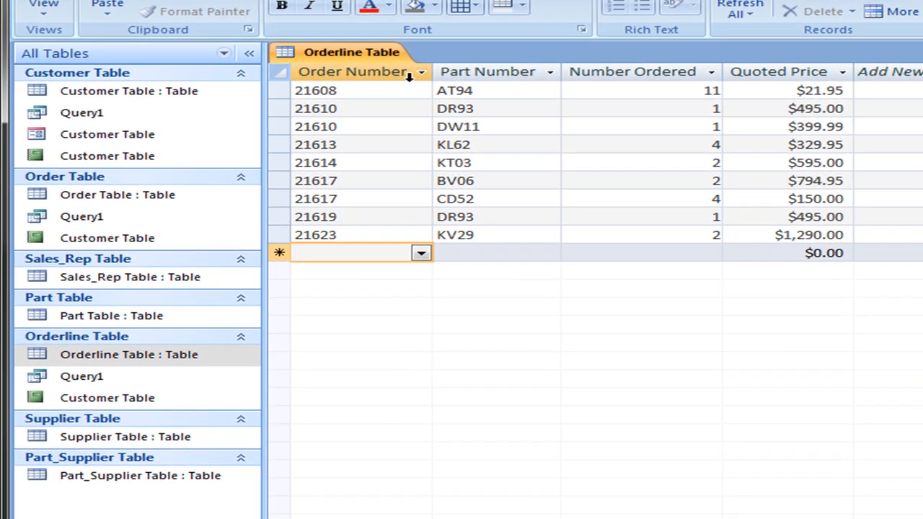